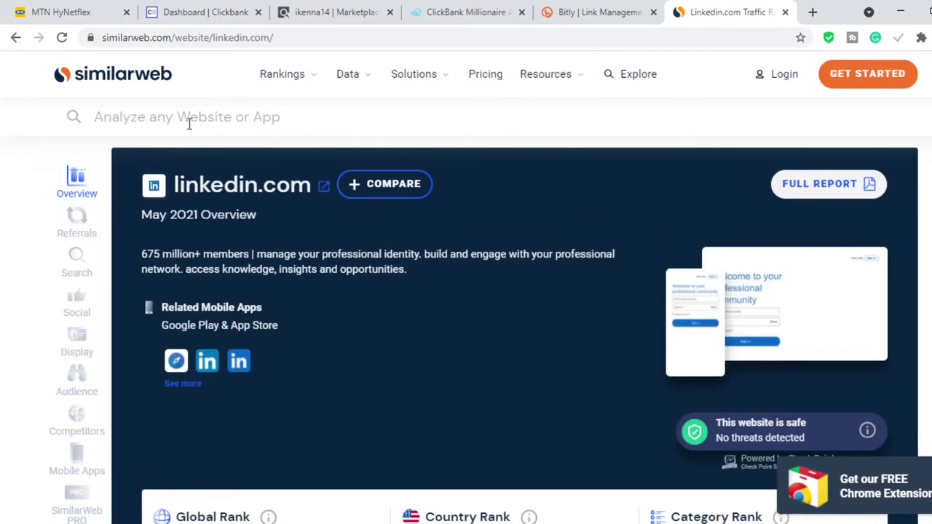
Step: Look up quora.com in SimilarWeb and highlight its 577.30M total monthly visits
left_click(189, 123)
type("quo")
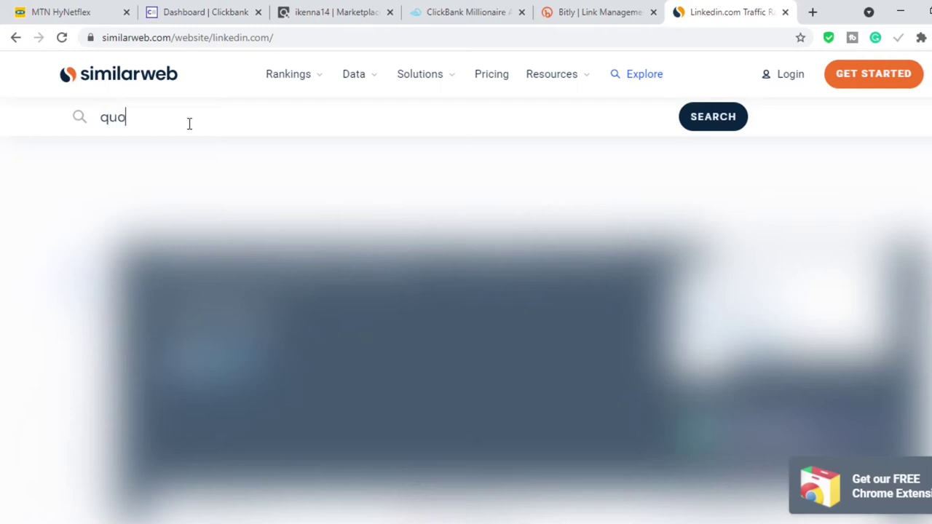
type("ra.com")
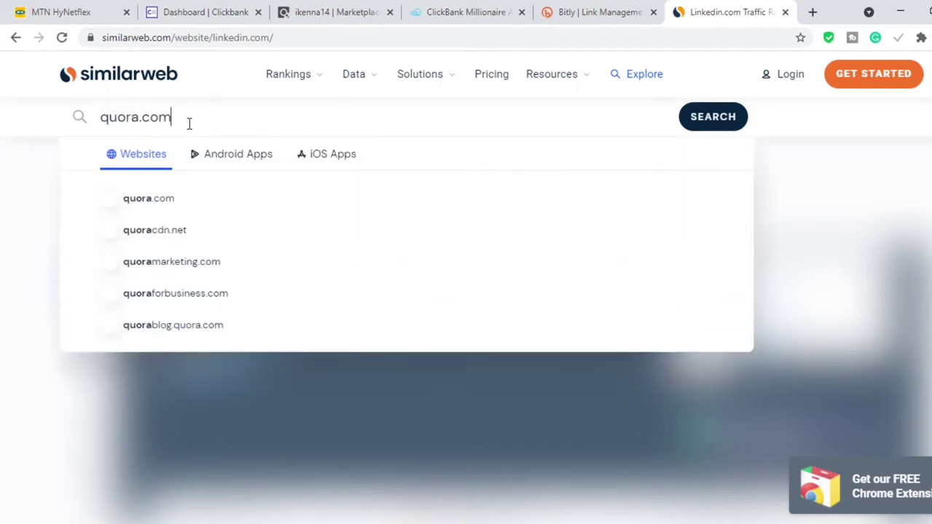
key("Return")
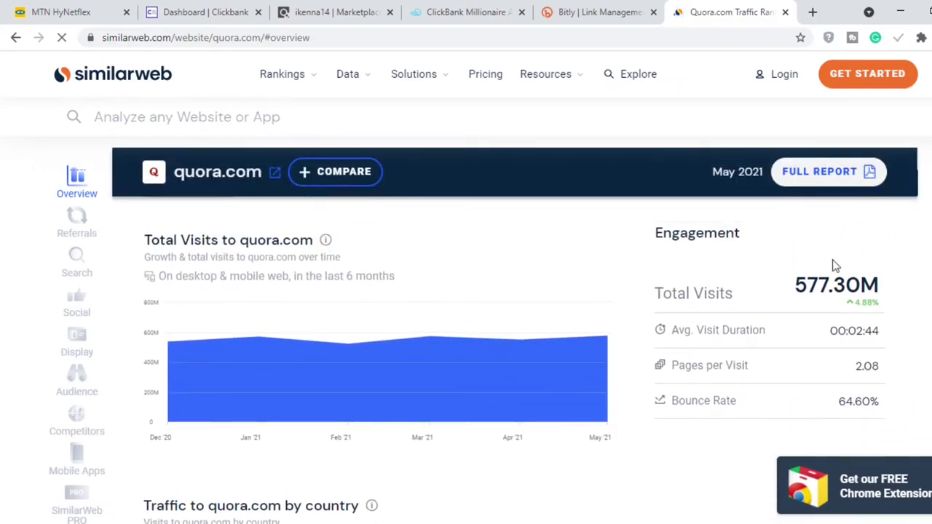
left_click_drag(792, 284, 876, 300)
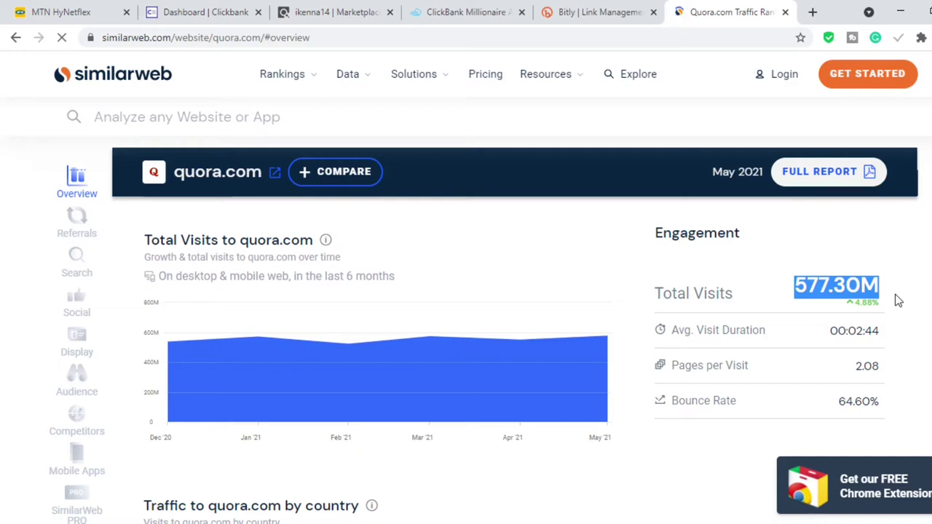
left_click(784, 342)
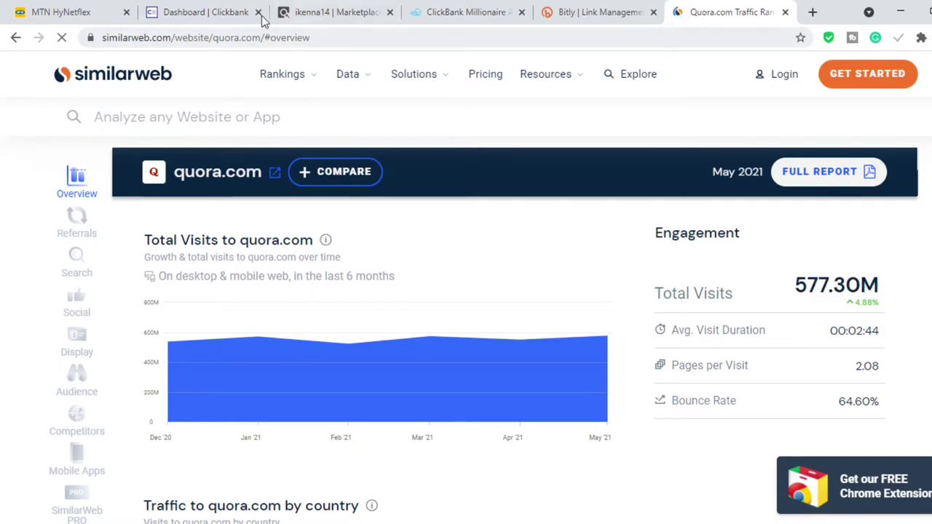
Step: Search the ClickBank Marketplace products and highlight the top product's 624.1 gravity
left_click(306, 16)
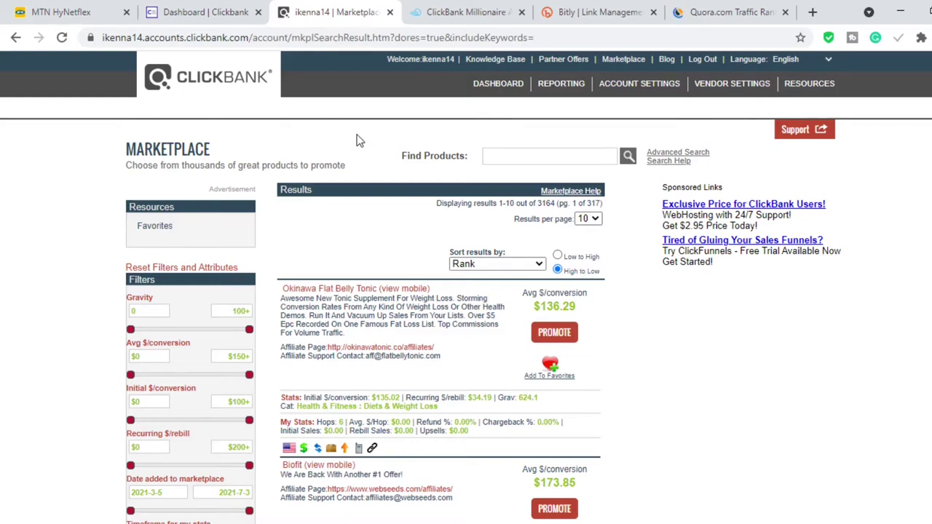
left_click(628, 158)
left_click_drag(518, 399, 543, 404)
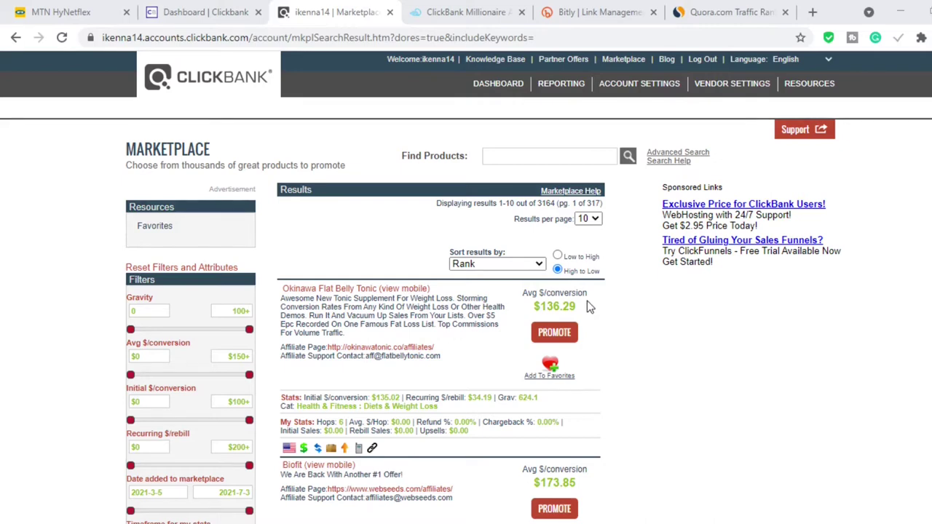
Step: Paste the ClickBank hop link into a new tab's address bar, then return to Bitly
left_click(814, 11)
type("https://51dcbhw7wkpu7m29oqtlk93r6r.hop.clickbank.net/")
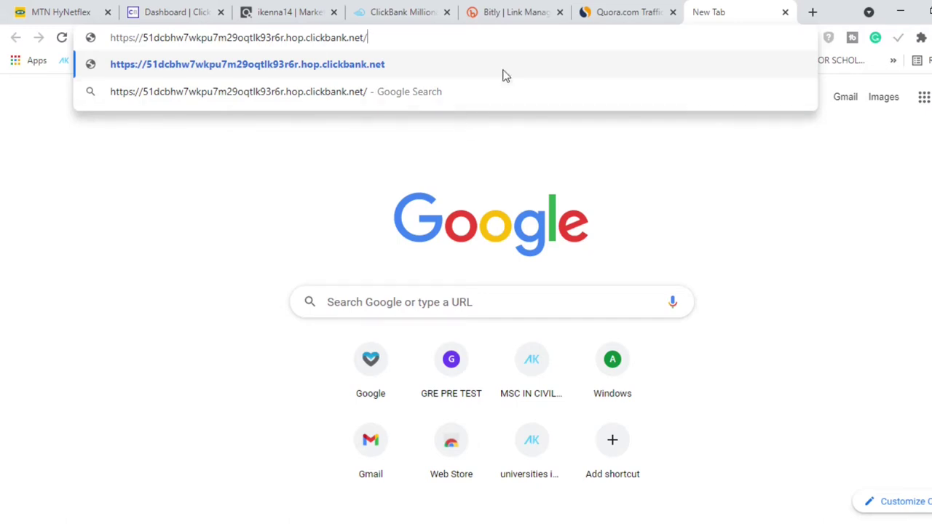
left_click(505, 16)
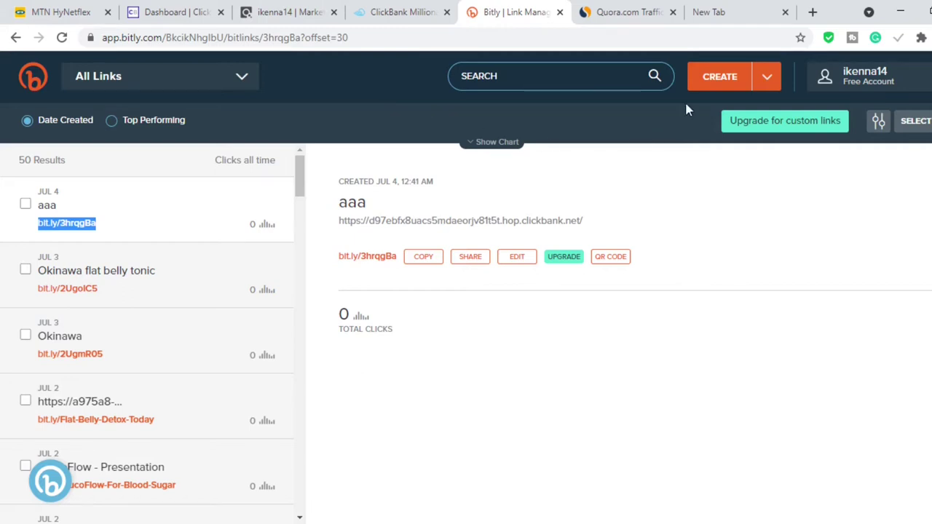
Step: Create a new Bitly short link from the pasted ClickBank hop URL
left_click(763, 79)
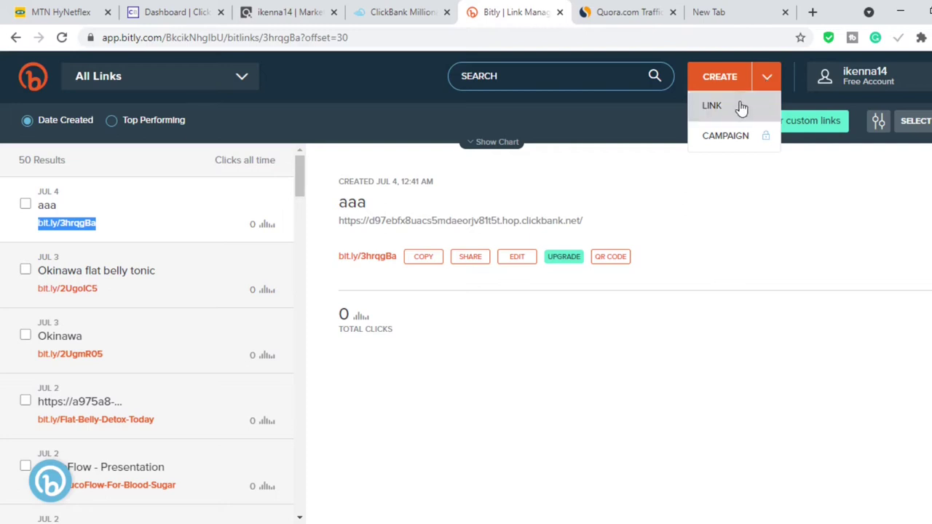
left_click(741, 108)
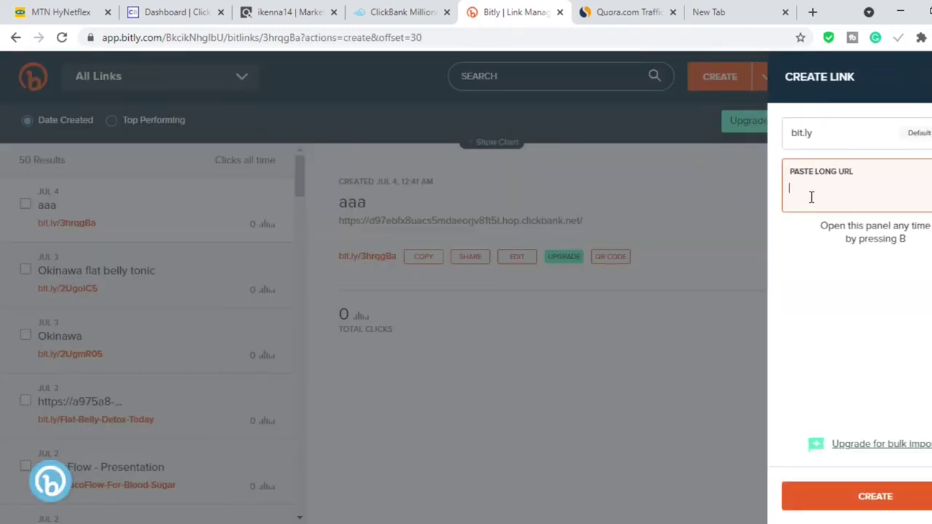
key("ctrl+v")
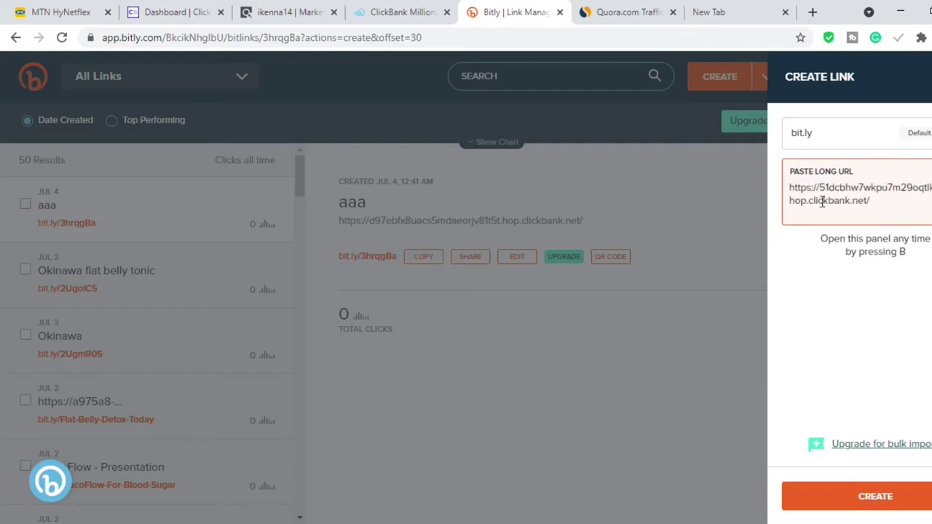
left_click(887, 498)
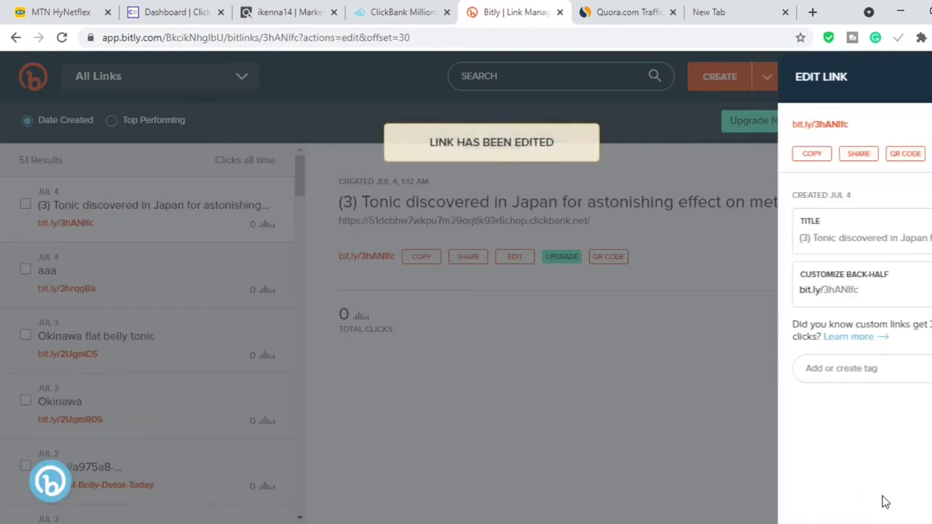
Step: Customize the short link's back-half to okinawa-official-website-001 and save it
left_click_drag(850, 290, 814, 293)
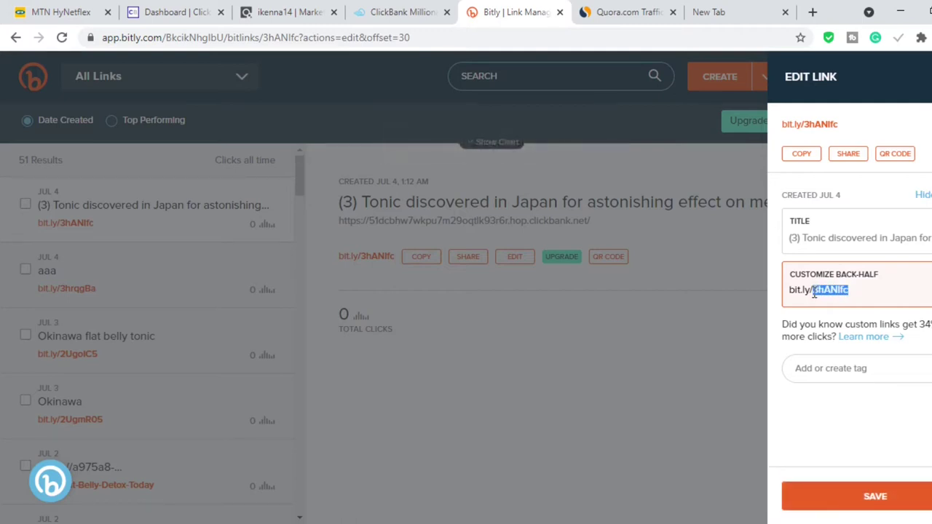
type("Okinawa")
type("-official")
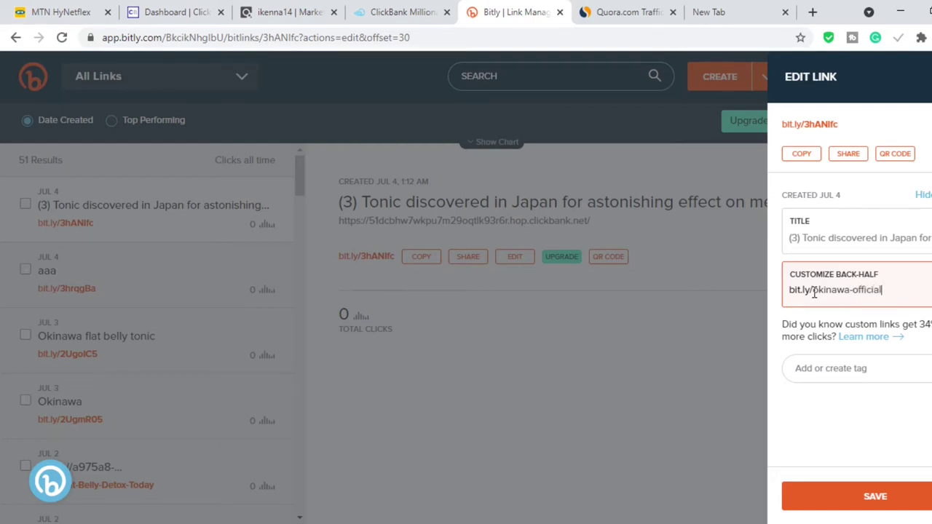
type("-webiste")
key("BackSpace")
key("BackSpace")
key("BackSpace")
type("site")
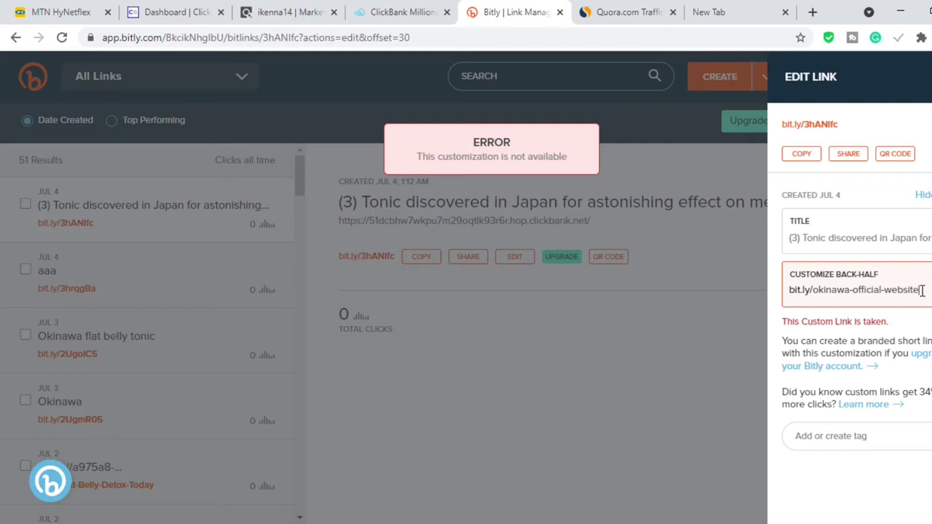
type("-00")
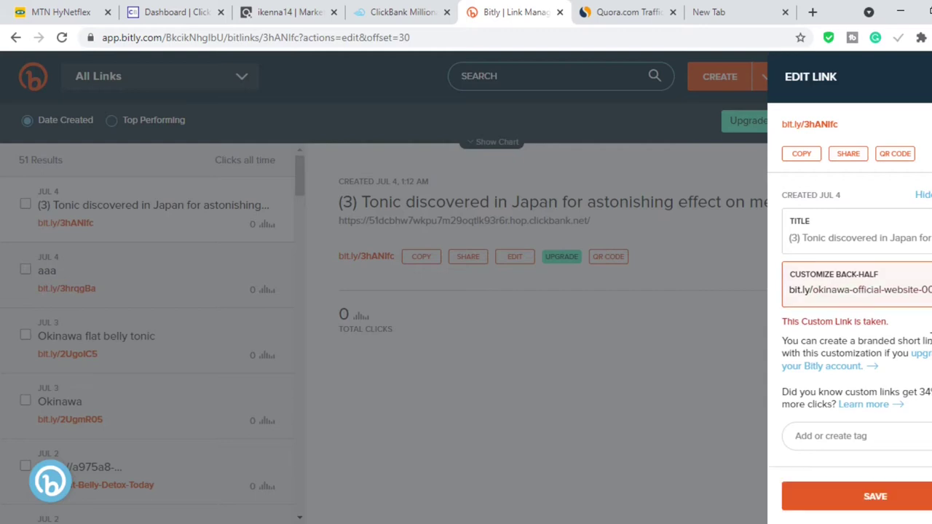
left_click(878, 496)
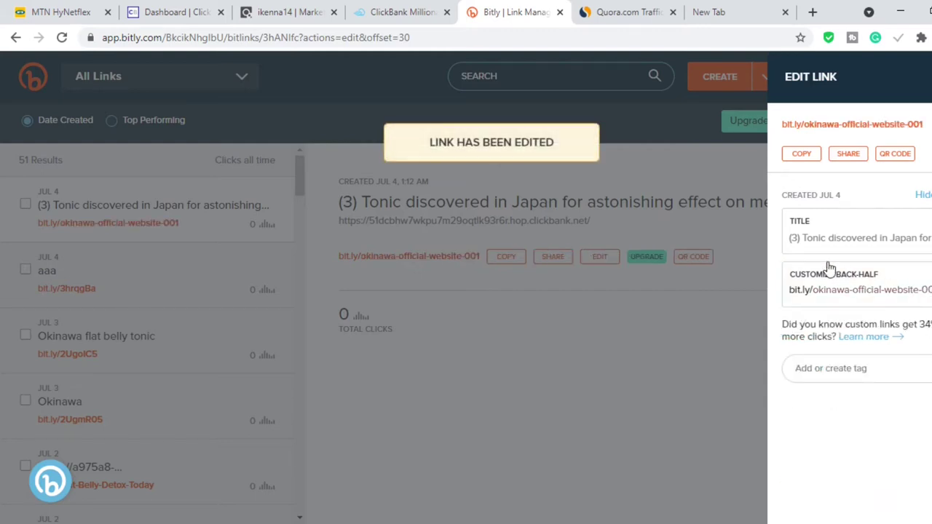
left_click(229, 225)
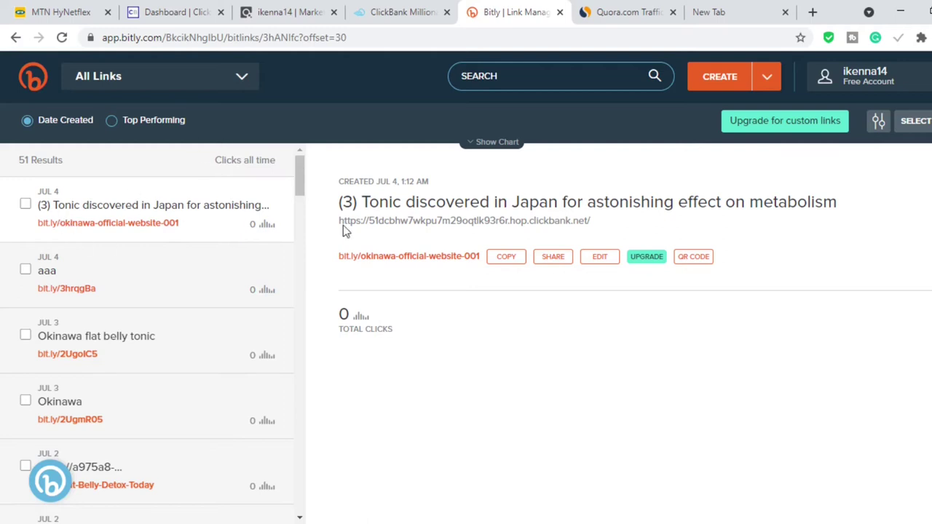
Step: Replace the bit.ly/okinawa-official-website-001 link's long title with 'okinawa' and save it
left_click(601, 259)
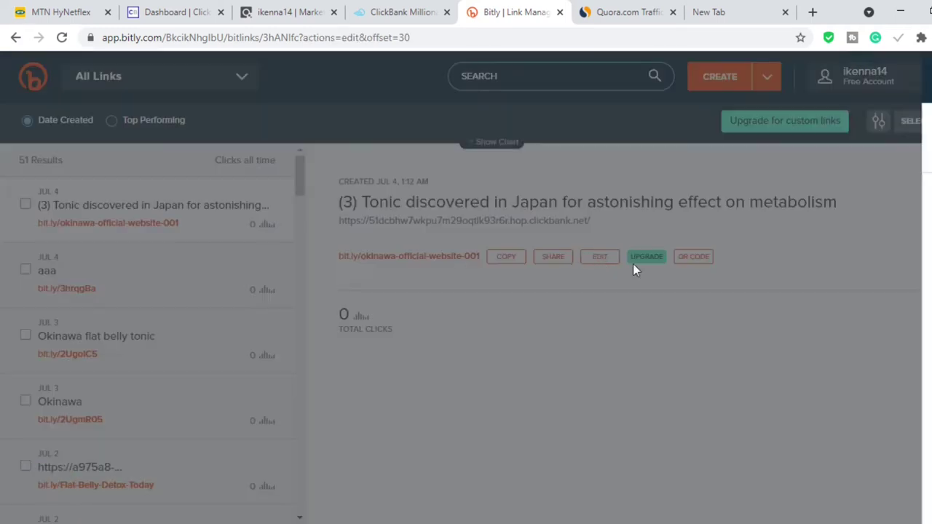
left_click(907, 237)
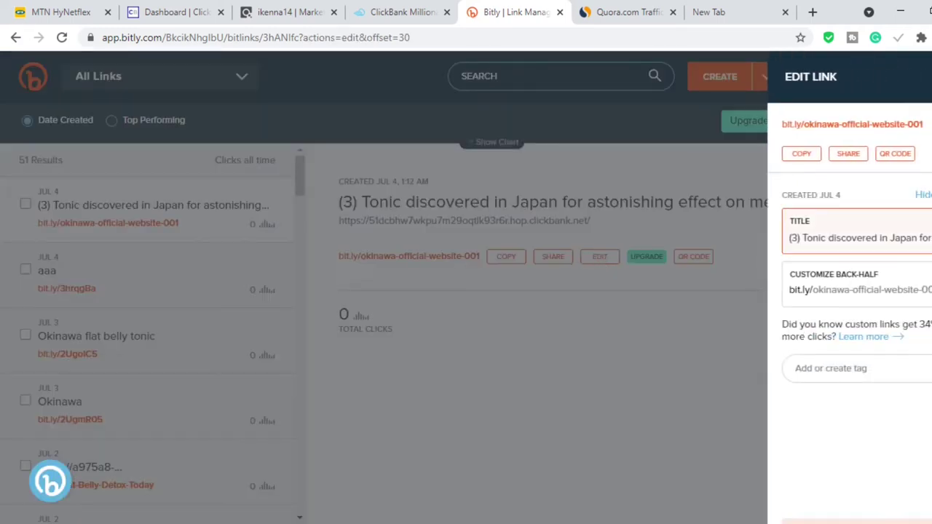
key("BackSpace")
key("BackSpace")
key("BackSpace")
key("BackSpace")
key("BackSpace")
key("BackSpace")
key("BackSpace")
key("BackSpace")
key("BackSpace")
key("BackSpace")
key("BackSpace")
key("BackSpace")
key("BackSpace")
key("BackSpace")
key("BackSpace")
key("BackSpace")
key("BackSpace")
key("BackSpace")
key("BackSpace")
key("BackSpace")
key("BackSpace")
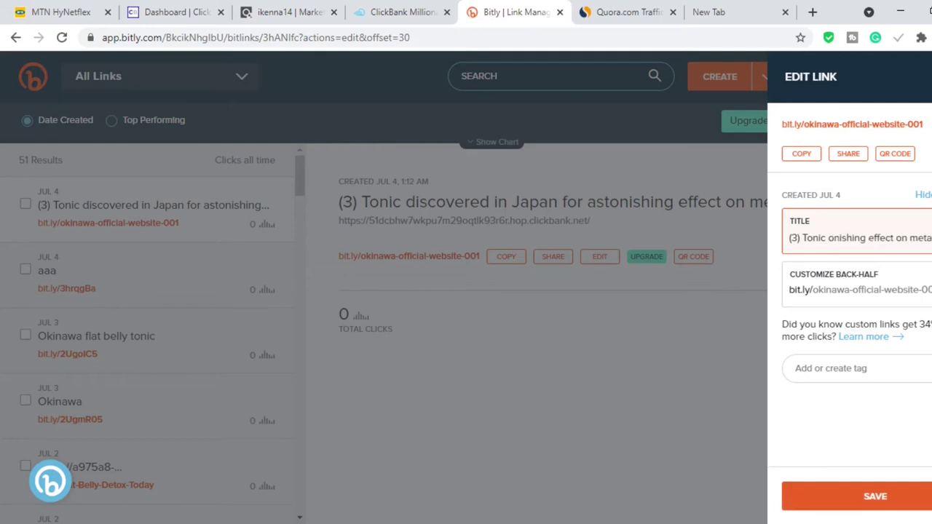
key("Right")
key("Right")
key("Right")
key("Right")
key("Right")
key("Right")
key("Right")
key("Right")
key("Right")
key("Right")
key("Right")
key("Right")
key("Right")
key("Right")
key("Right")
key("Right")
key("Right")
key("Right")
key("Right")
key("Right")
key("Right")
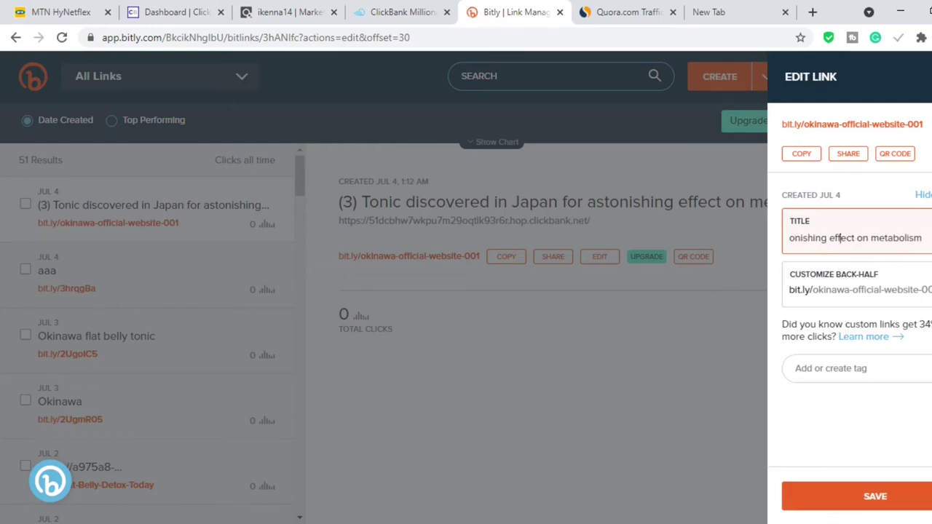
key("BackSpace")
key("BackSpace")
key("BackSpace")
key("BackSpace")
key("BackSpace")
key("BackSpace")
key("BackSpace")
key("BackSpace")
key("BackSpace")
key("BackSpace")
key("BackSpace")
key("BackSpace")
key("BackSpace")
key("BackSpace")
key("BackSpace")
key("BackSpace")
key("BackSpace")
key("BackSpace")
key("BackSpace")
key("BackSpace")
key("BackSpace")
key("BackSpace")
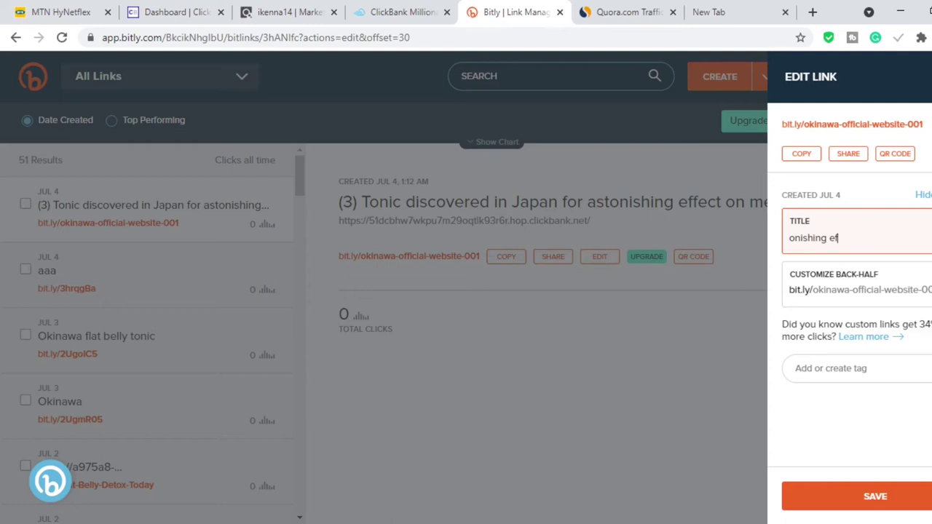
type("my first")
key("ctrl+a")
key("BackSpace")
type("okinawa")
key("Return")
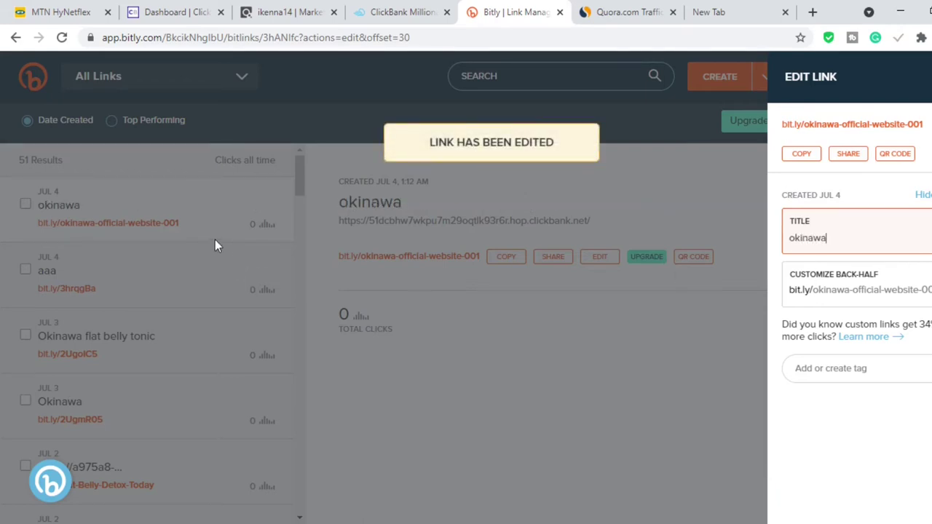
mouse_move(186, 227)
left_mouse_down()
mouse_move(144, 234)
mouse_move(200, 228)
left_mouse_up()
left_click(200, 227)
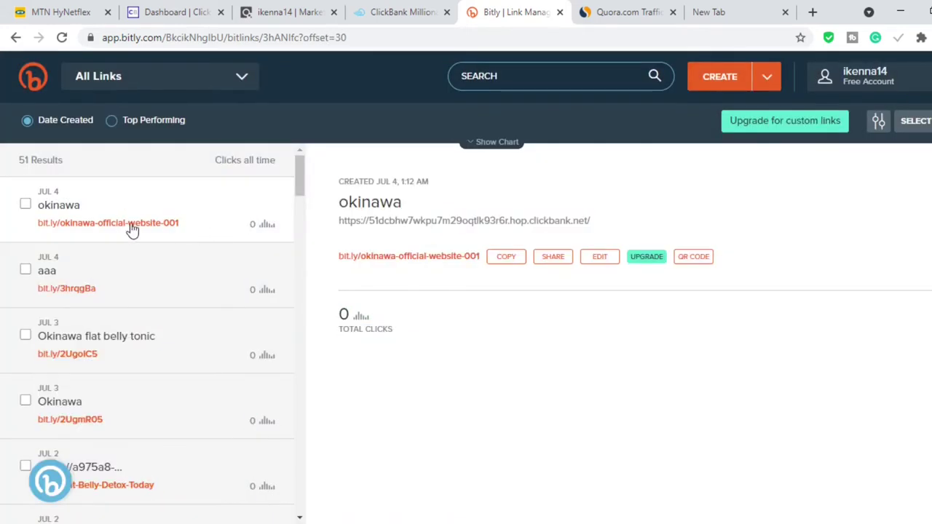
Step: Select and copy the bit.ly/okinawa-official-website-001 short link from the list
left_click_drag(26, 231, 186, 232)
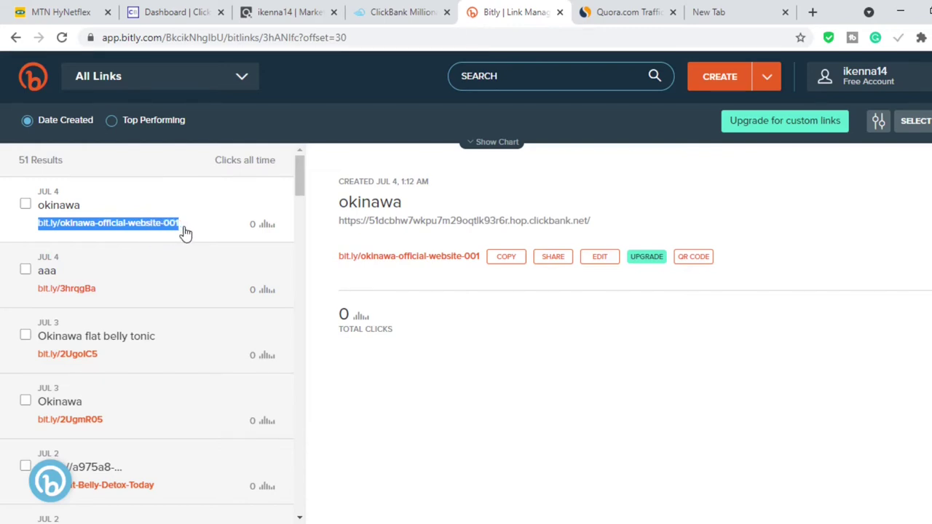
left_click(512, 346)
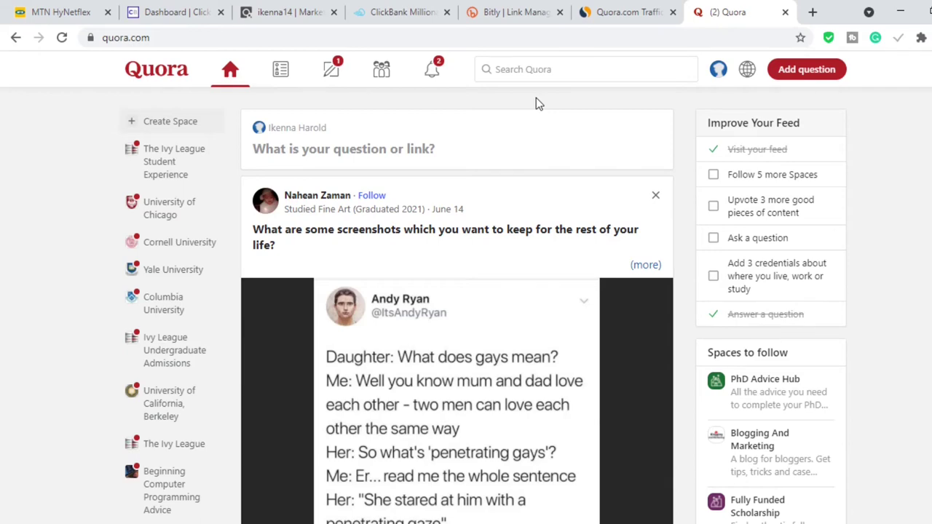
left_click(548, 70)
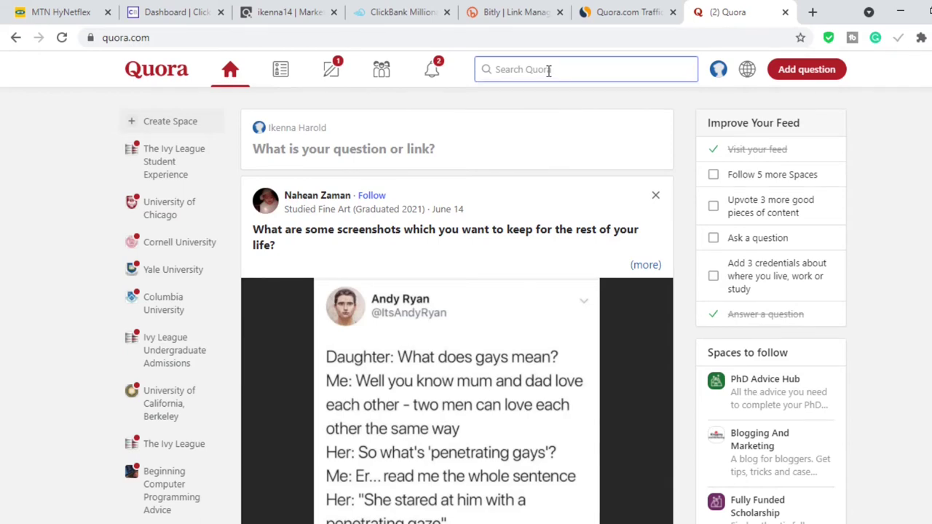
Step: Search Quora for 'okinawa flat belly tonic', removing the stray trailing letter
type("okinawa flat belly tonic r")
key("Return")
key("BackSpace")
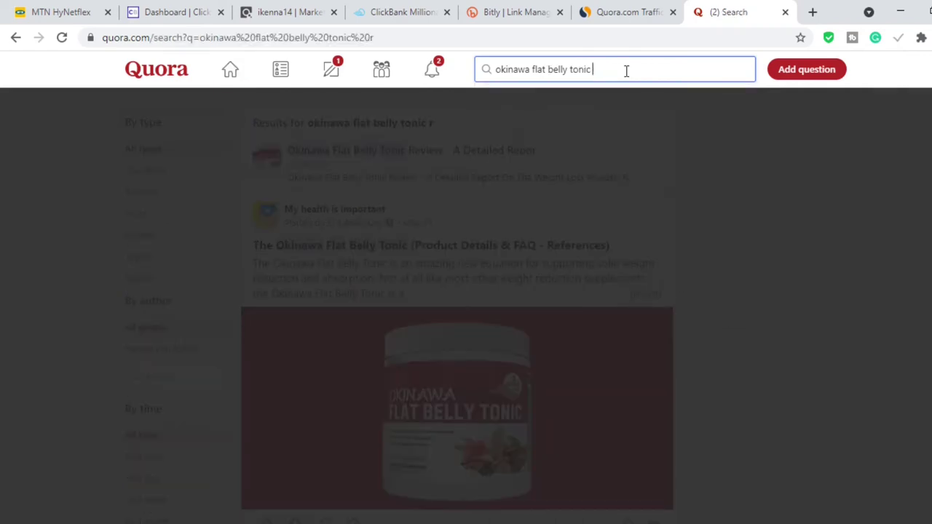
key("Return")
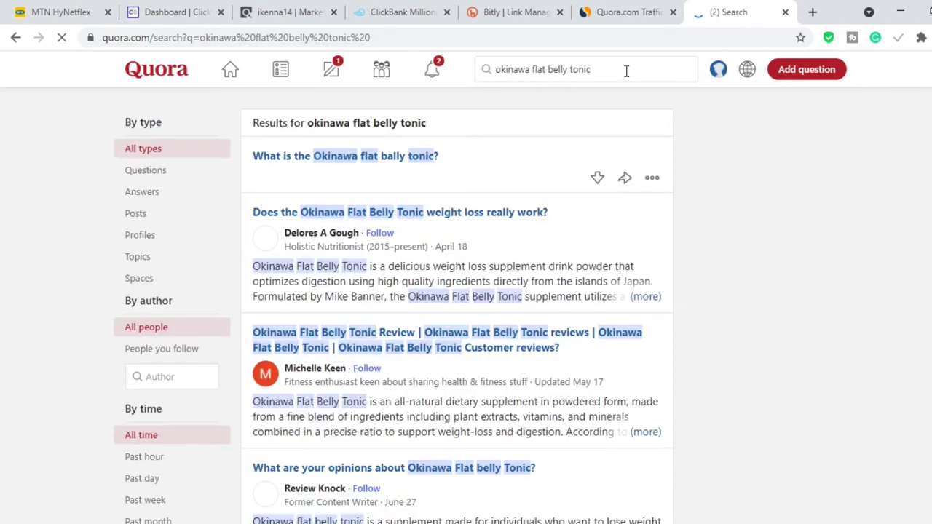
left_click(604, 73)
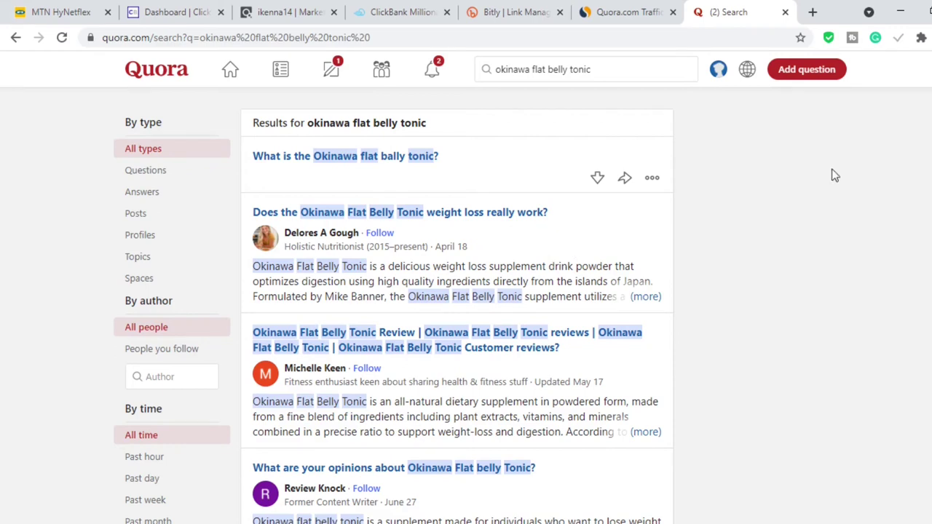
scroll(499, 201, "down", 2)
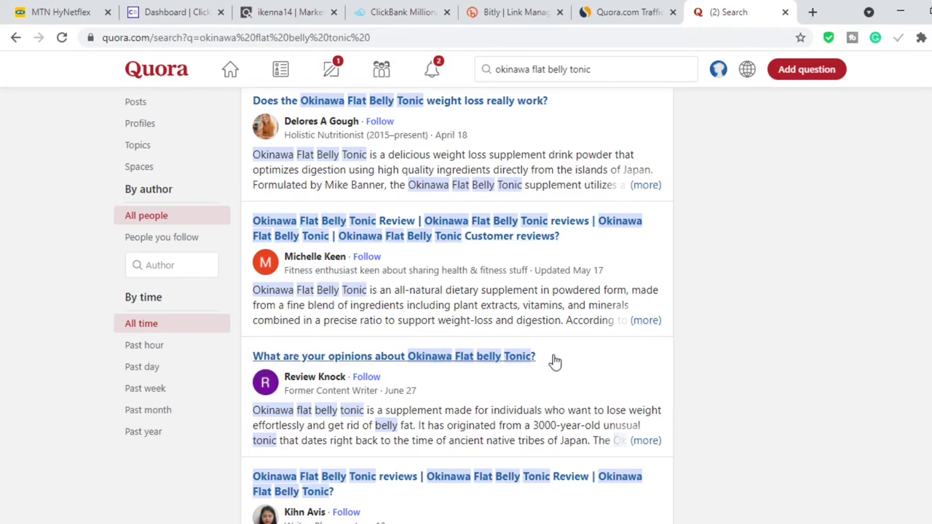
scroll(703, 247, "down", 2)
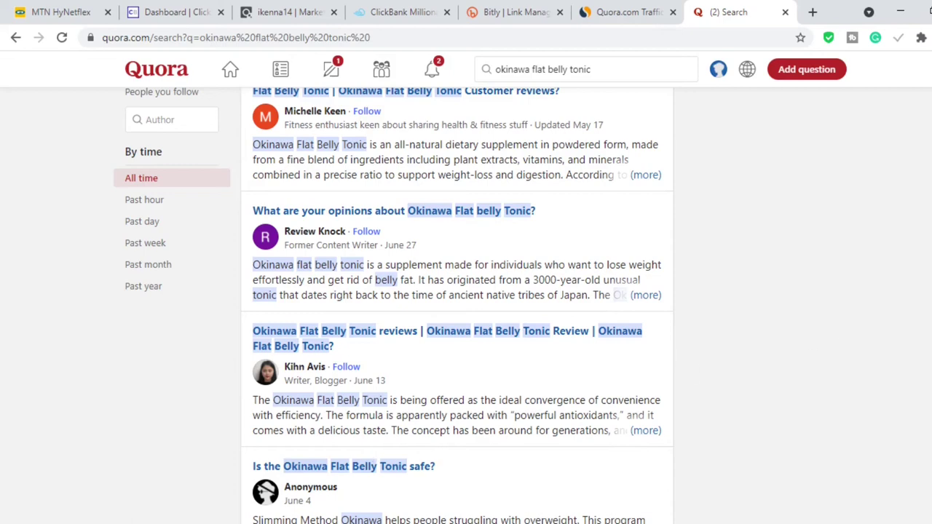
scroll(458, 306, "down", 6)
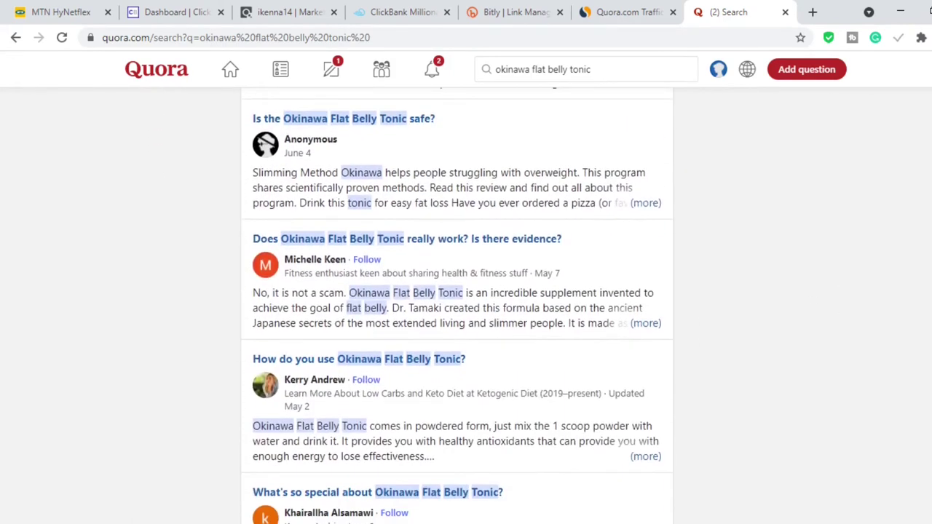
scroll(457, 306, "down", 4)
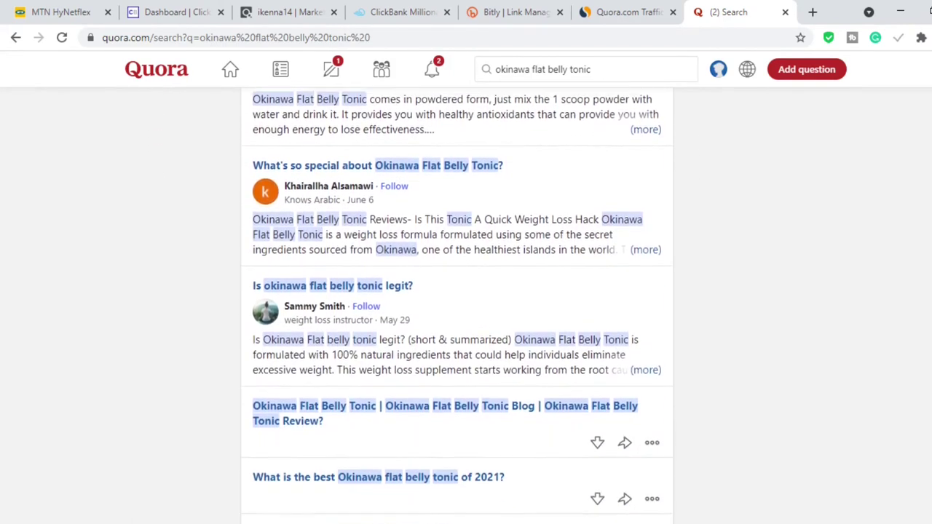
scroll(457, 306, "up", 3)
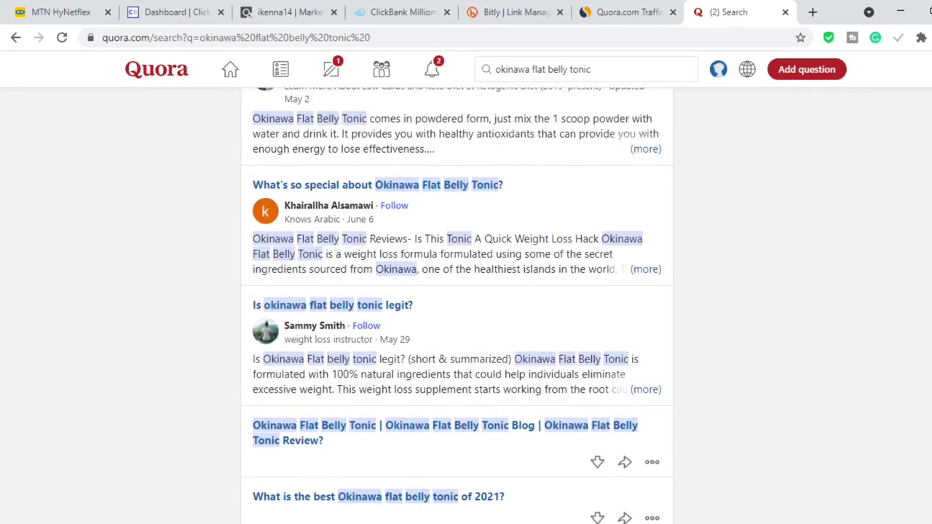
scroll(457, 306, "up", 11)
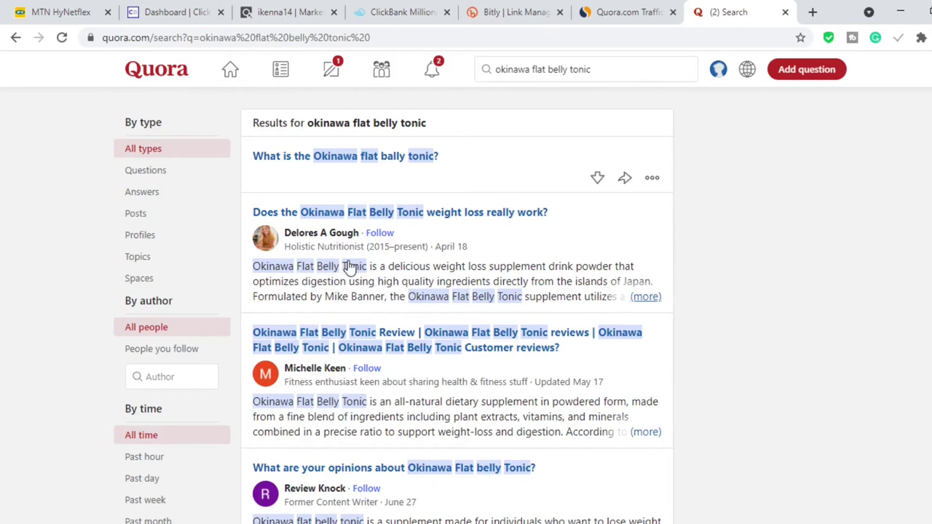
left_click(403, 216)
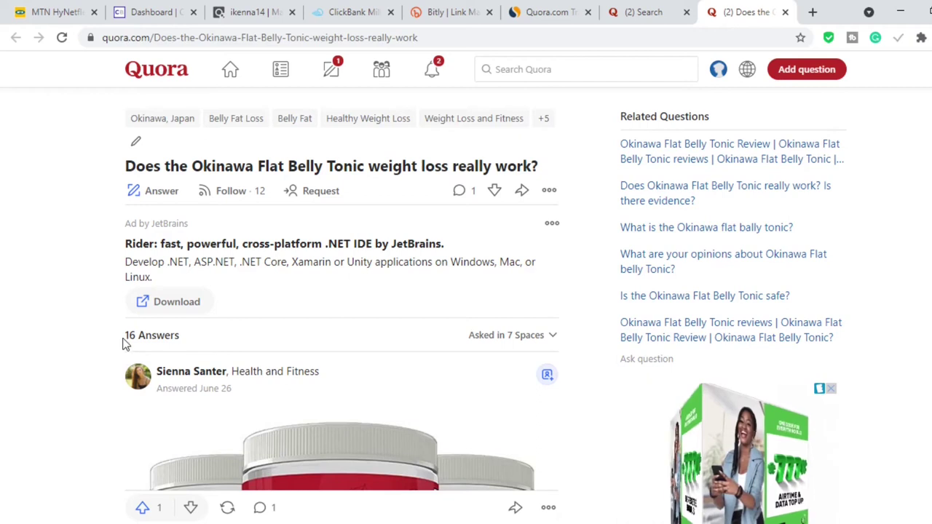
Step: Highlight the question's 16 Answers count
left_click_drag(155, 335, 219, 466)
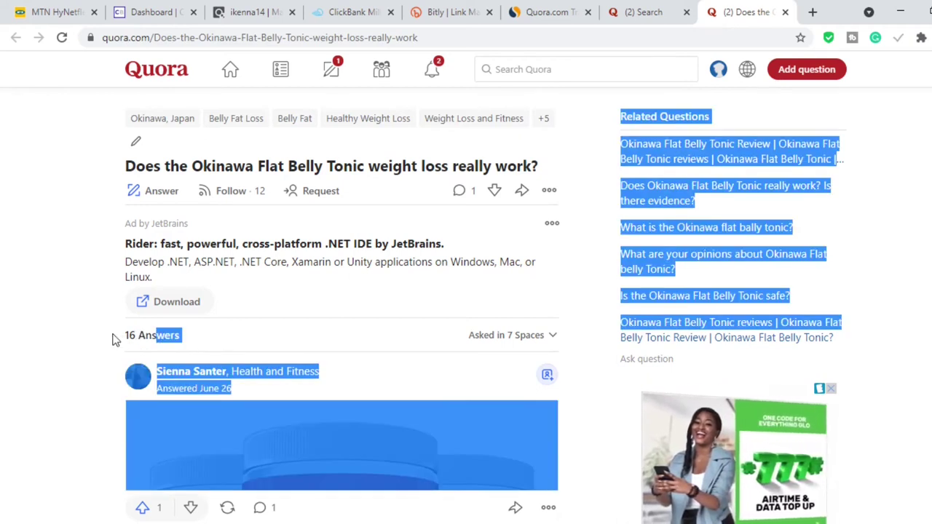
left_click(128, 335)
left_click_drag(127, 335, 192, 340)
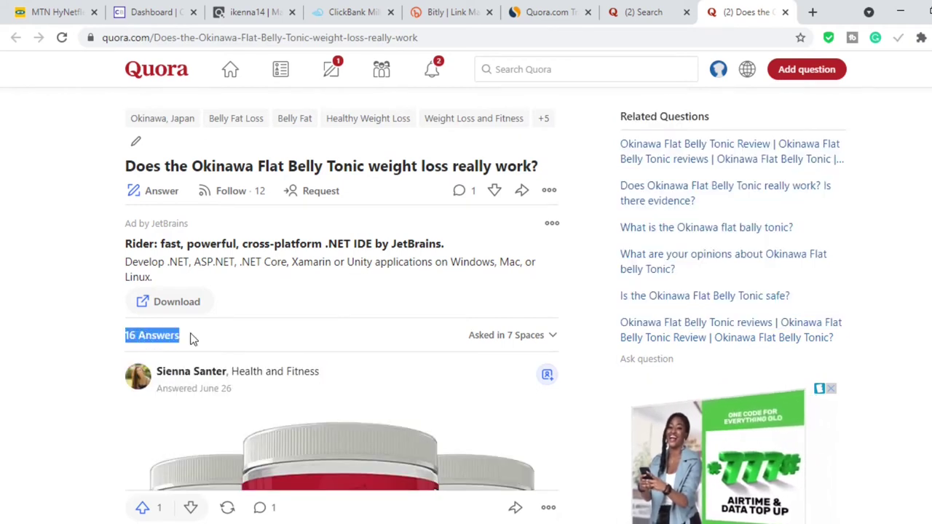
left_click(199, 338)
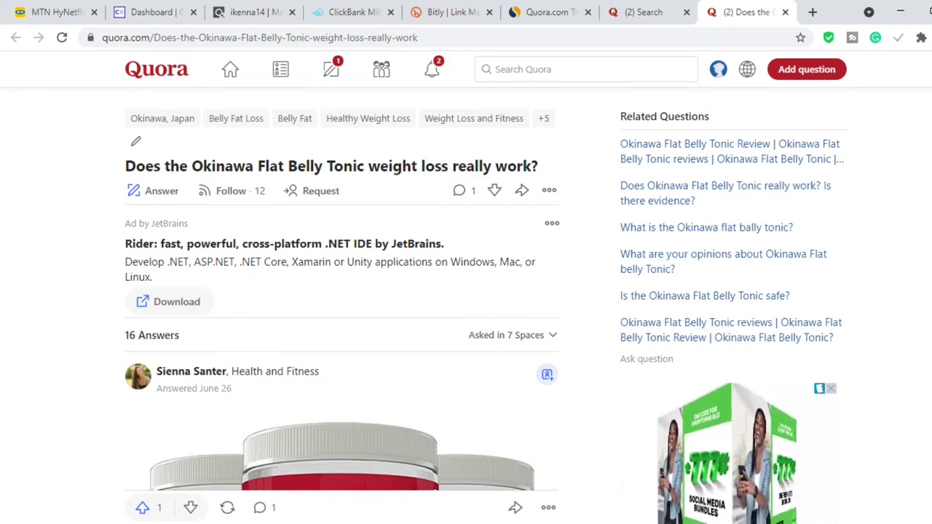
Step: Scroll through the answers, then open an empty answer editor for the question
scroll(466, 291, "down", 2)
scroll(466, 291, "up", 1)
scroll(466, 292, "down", 9)
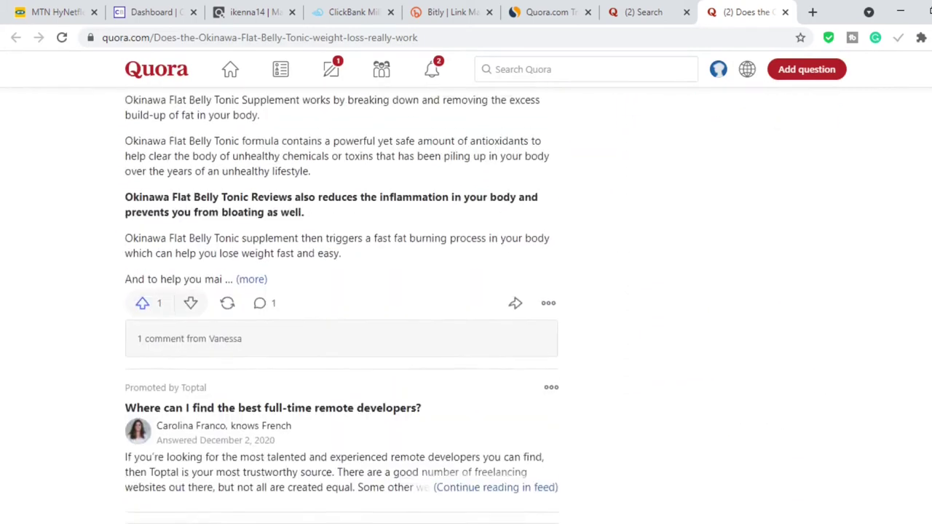
scroll(466, 292, "down", 10)
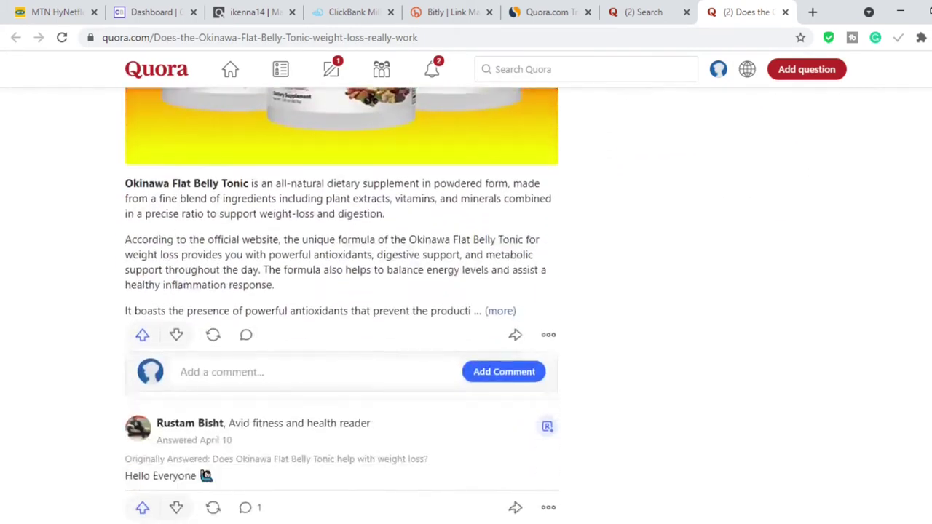
scroll(466, 292, "down", 5)
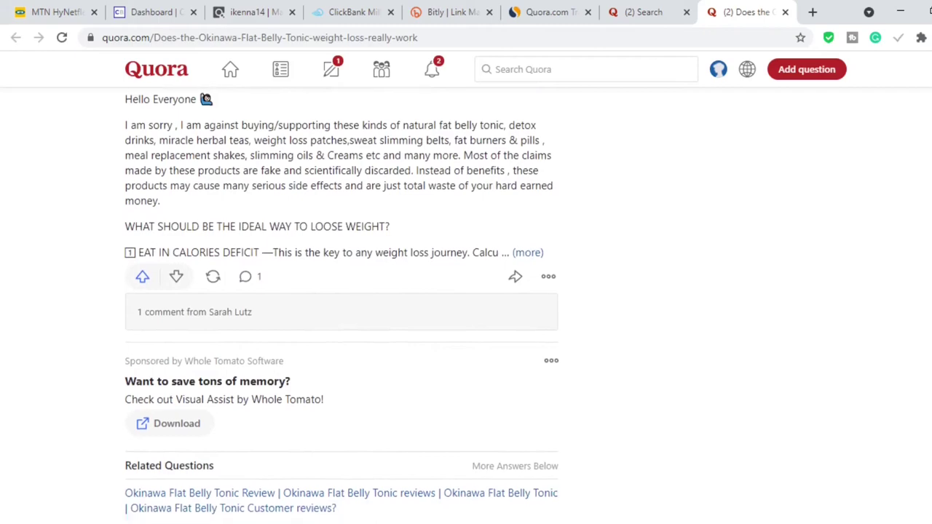
scroll(466, 291, "down", 7)
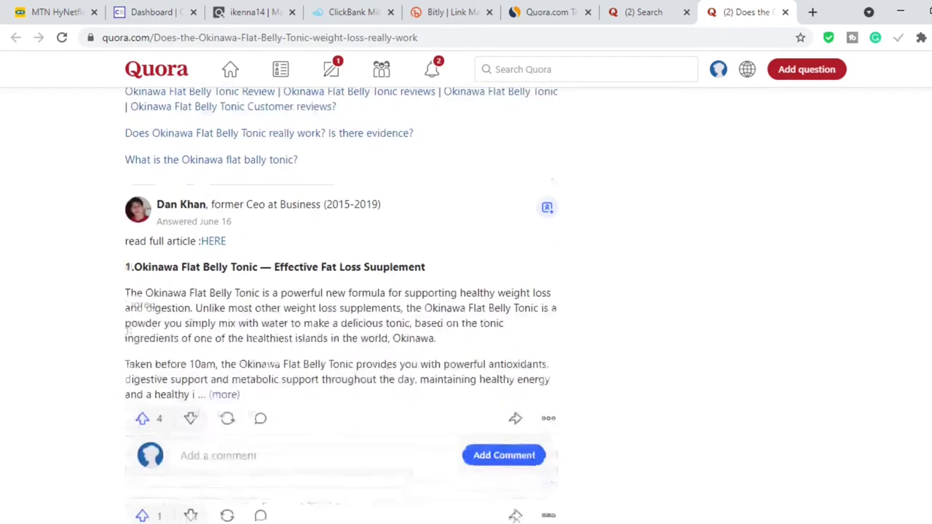
scroll(342, 308, "down", 5)
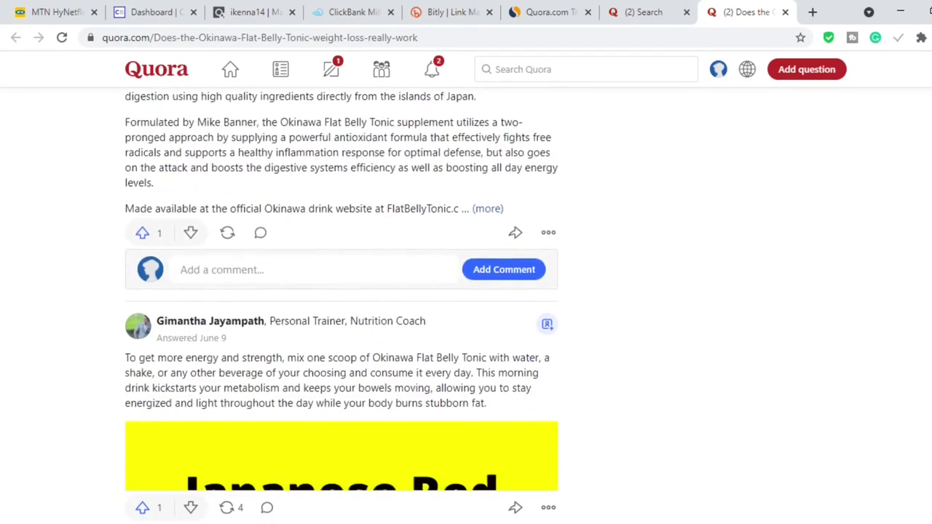
scroll(341, 307, "down", 3)
scroll(342, 307, "up", 4)
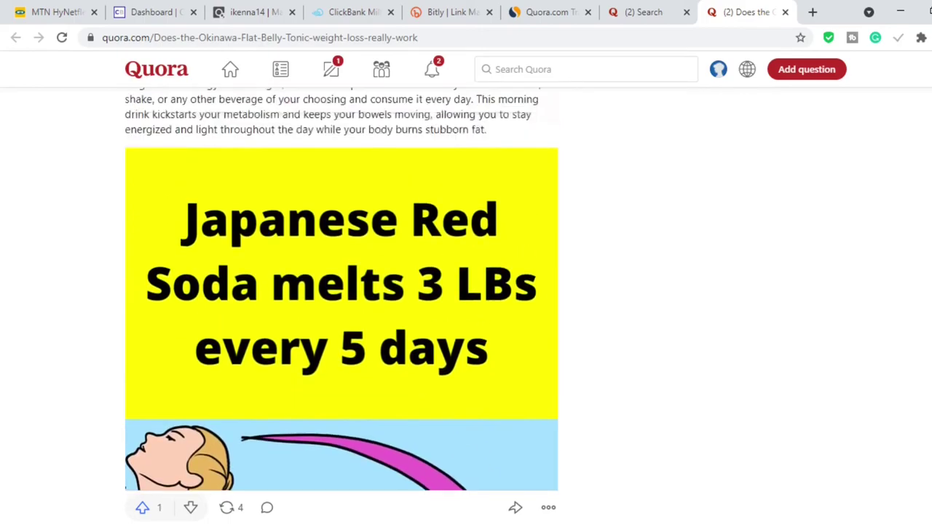
scroll(341, 308, "down", 15)
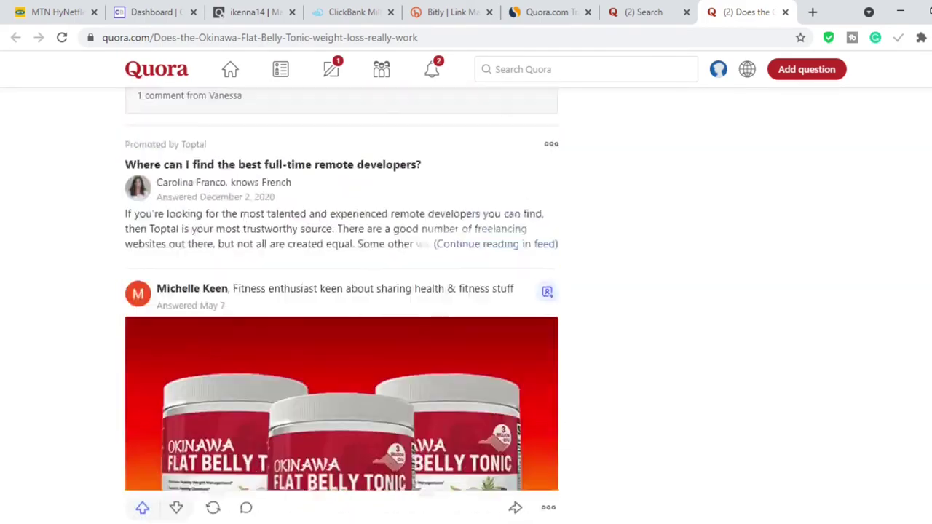
scroll(341, 307, "up", 20)
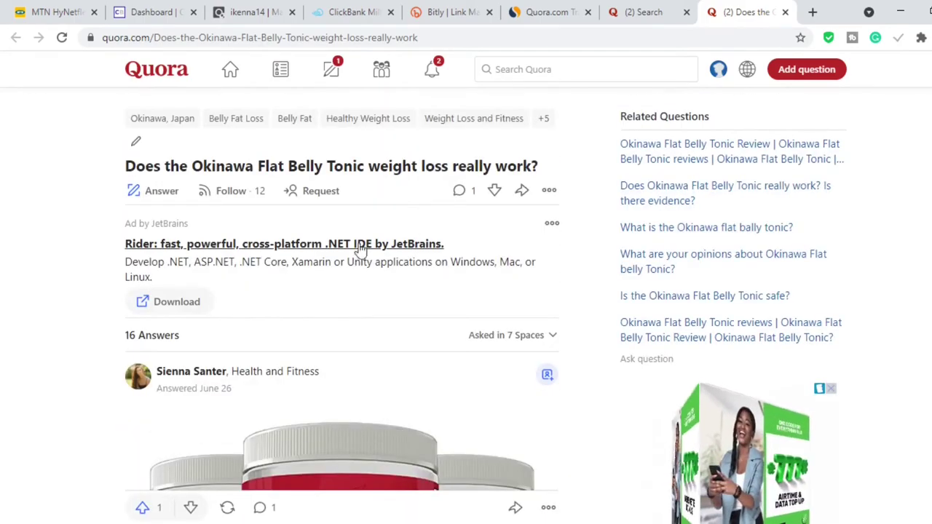
left_click(163, 198)
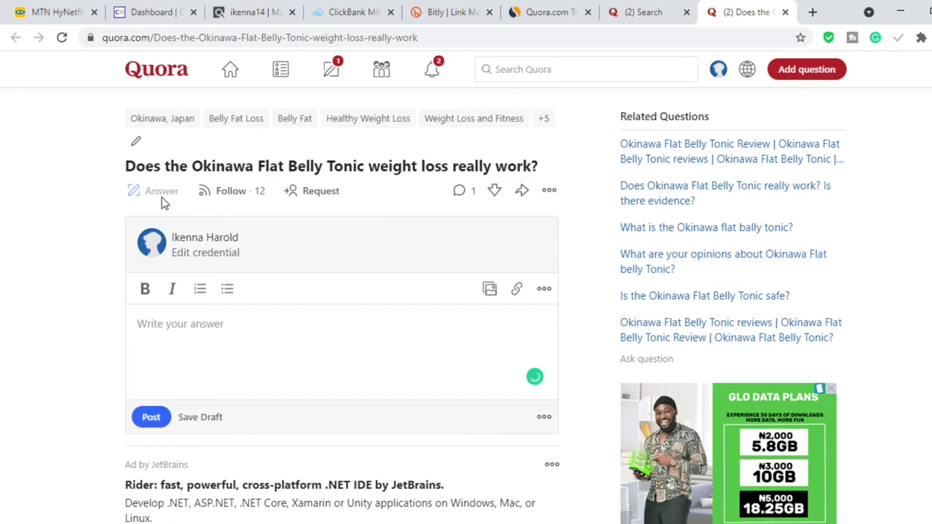
Step: Type placeholder text and 'youtube.com/susdaad' in the answer, then select the YouTube text
left_click(205, 318)
type("liahgoin'FMLDGN'LG")
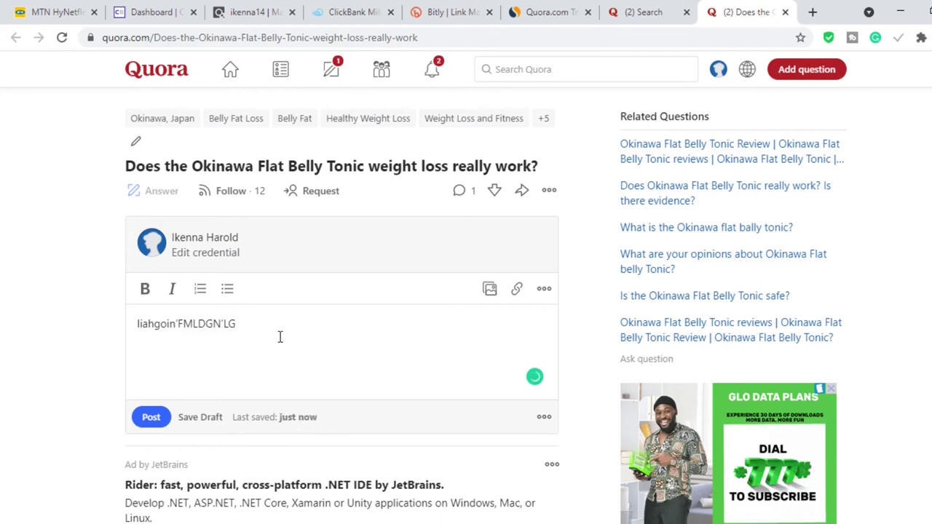
type("you")
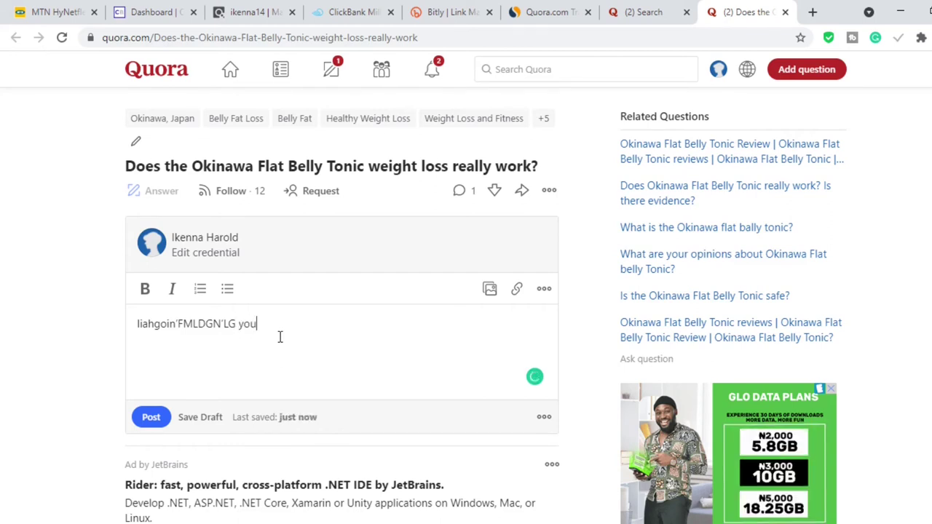
type("tube.com/susdaa")
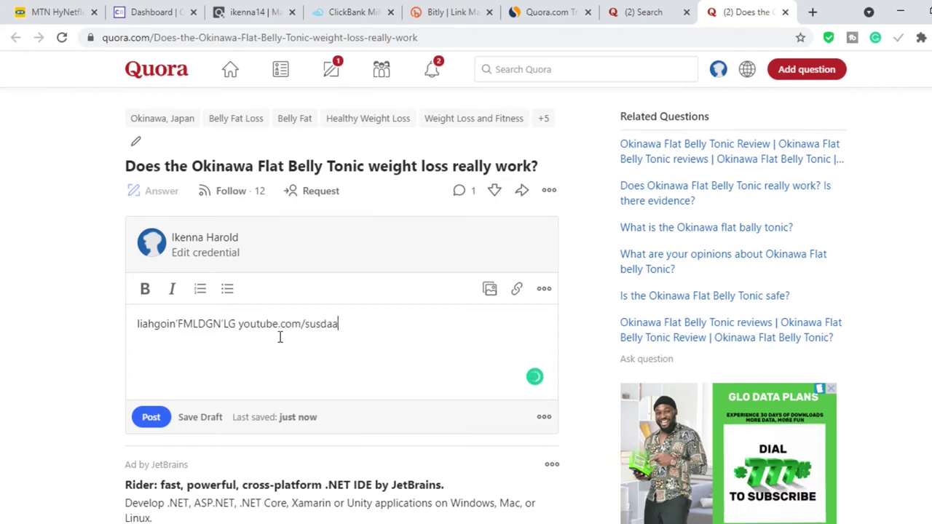
type("d")
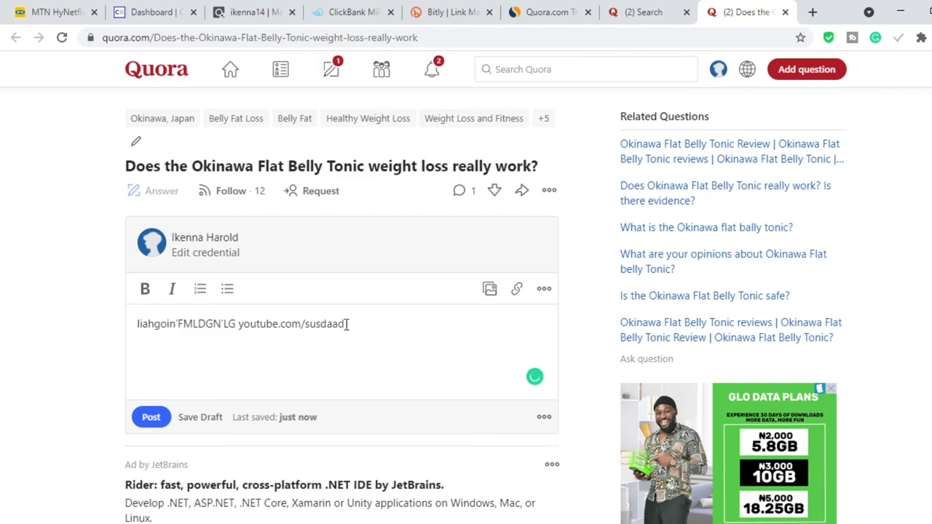
key("ctrl+shift+Left")
key("ctrl+shift+Left")
key("ctrl+shift+Left")
key("shift+Right")
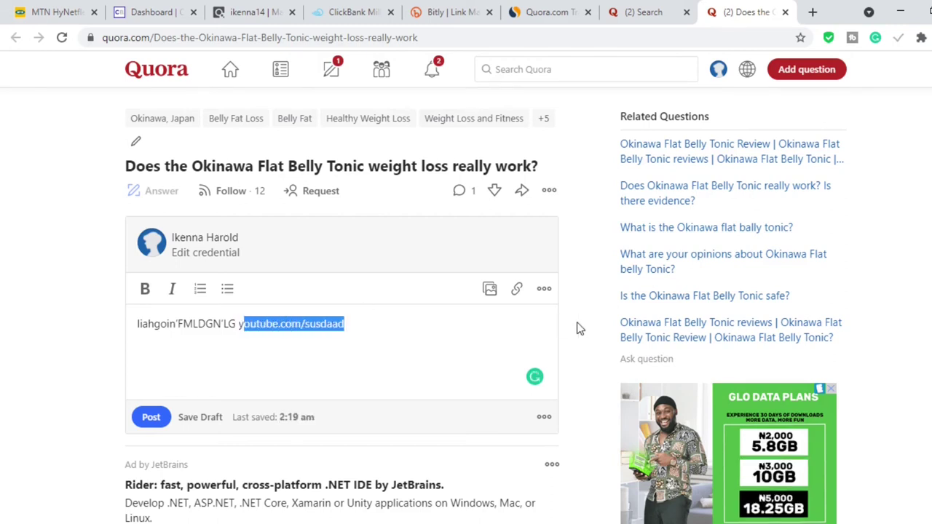
left_click(516, 292)
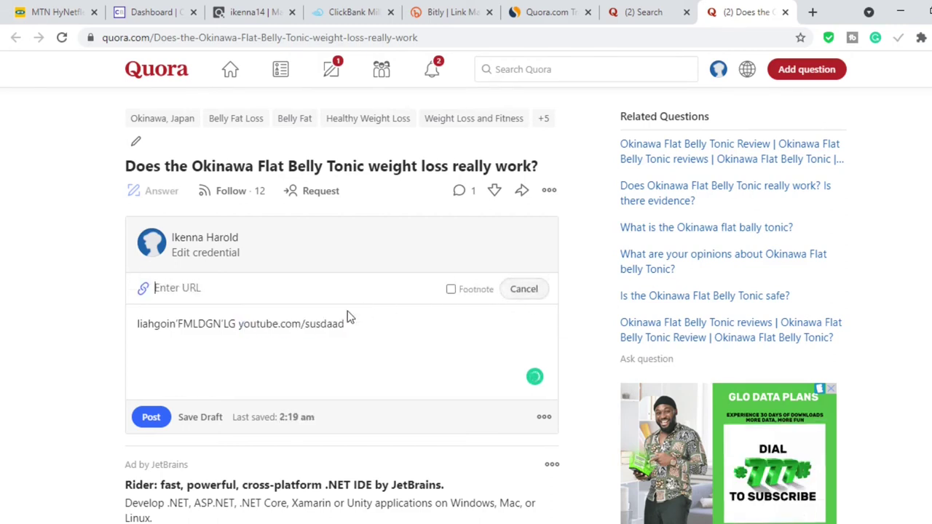
type("y")
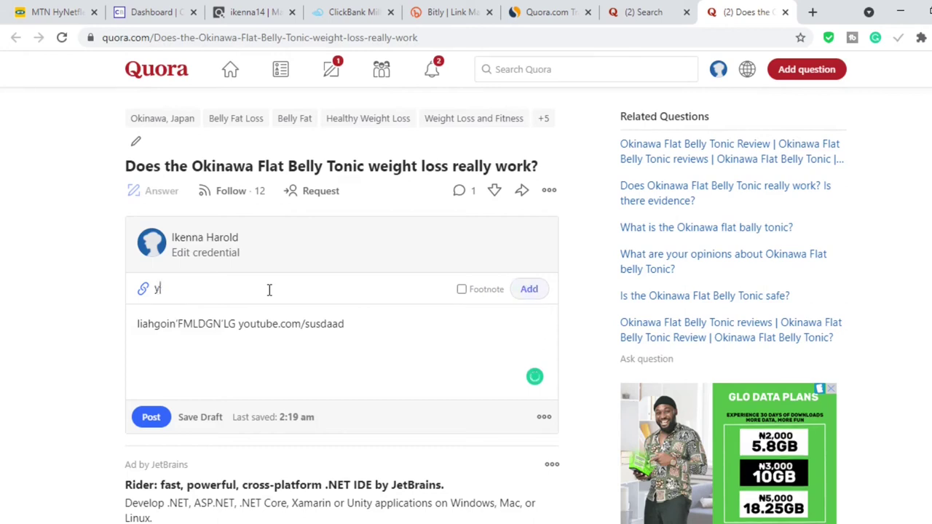
type("outube,c")
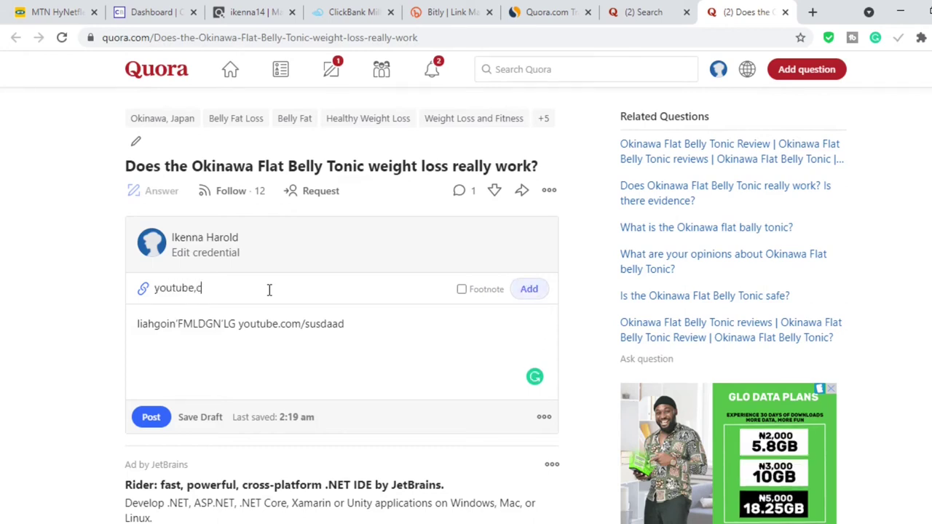
key("BackSpace")
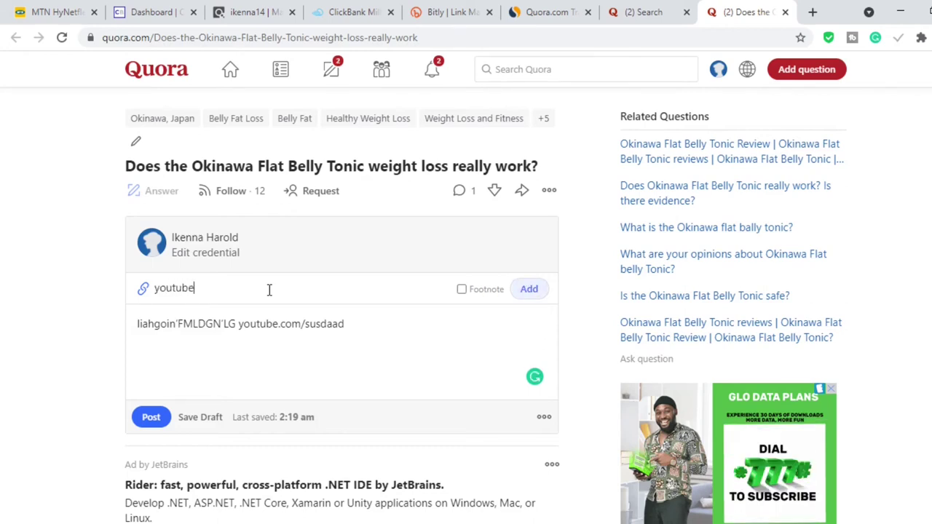
type(",oc")
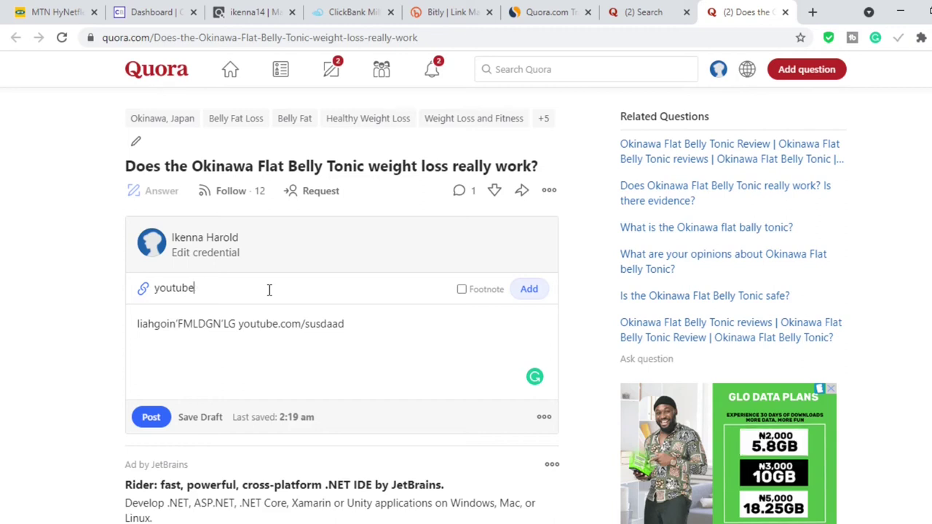
type("/kaudufa")
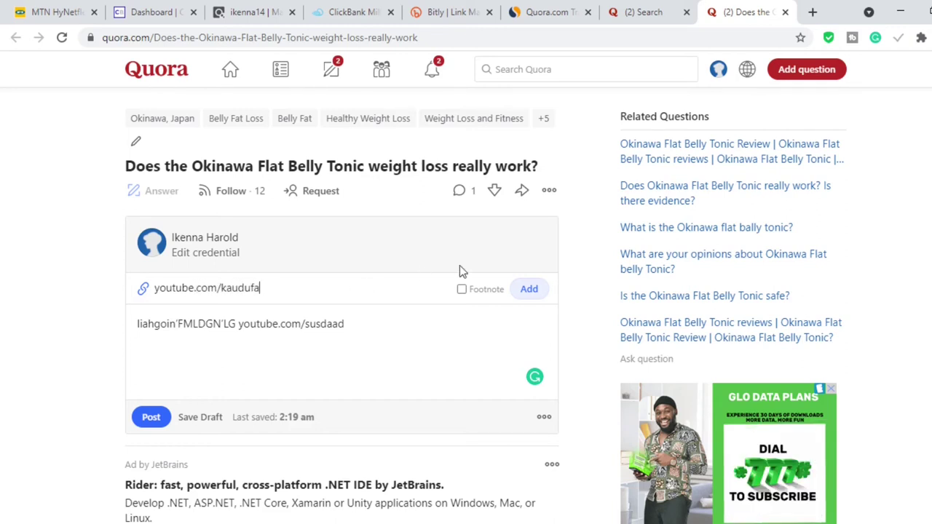
left_click(530, 290)
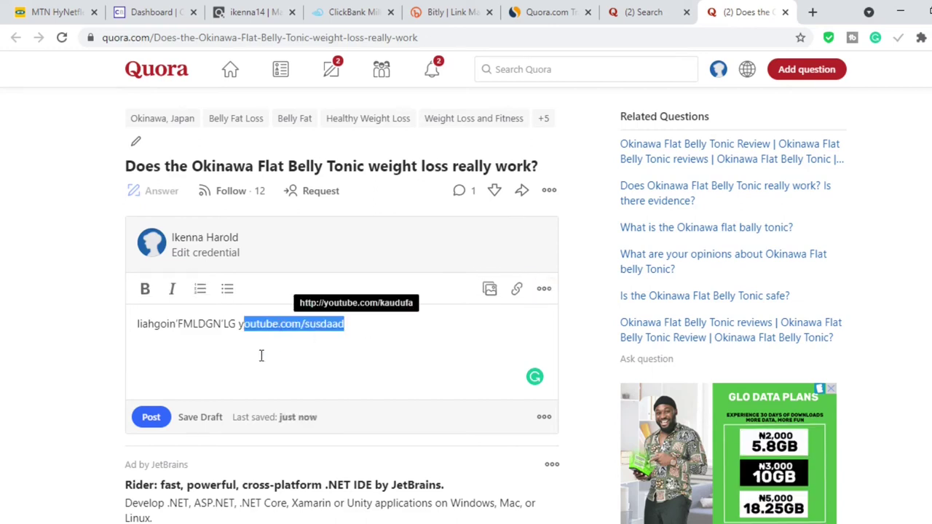
left_click(260, 325)
left_click_drag(212, 327, 326, 327)
left_click(350, 347)
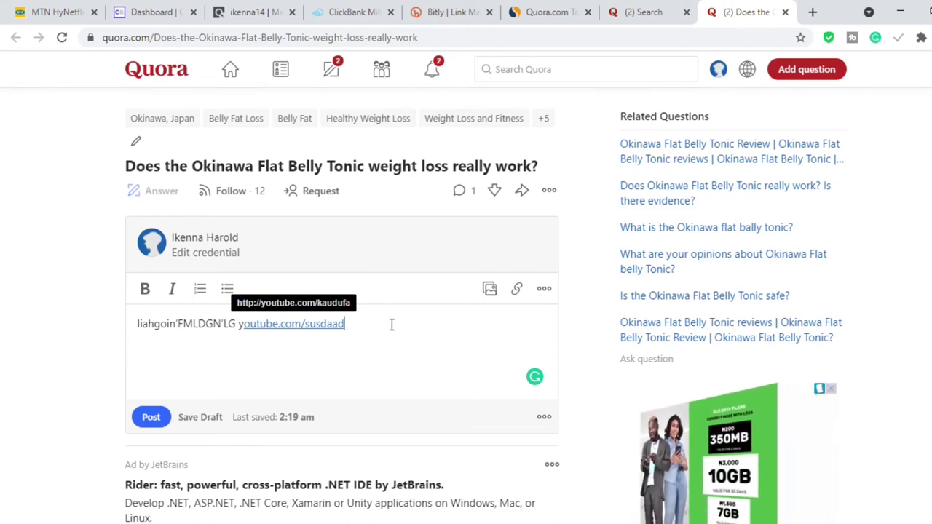
Step: Delete the whole draft line, including the youtube.com/susdaad link, leaving the editor empty
left_click_drag(365, 325, 129, 316)
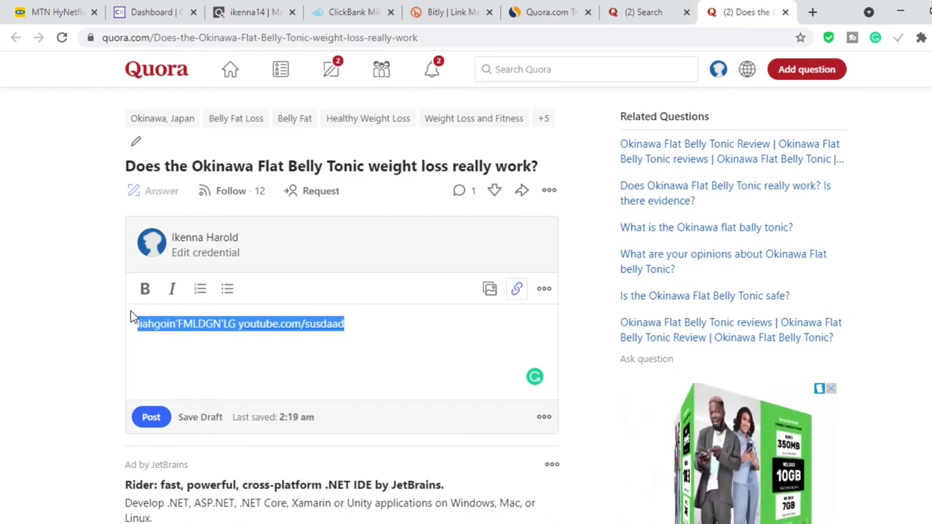
key("BackSpace")
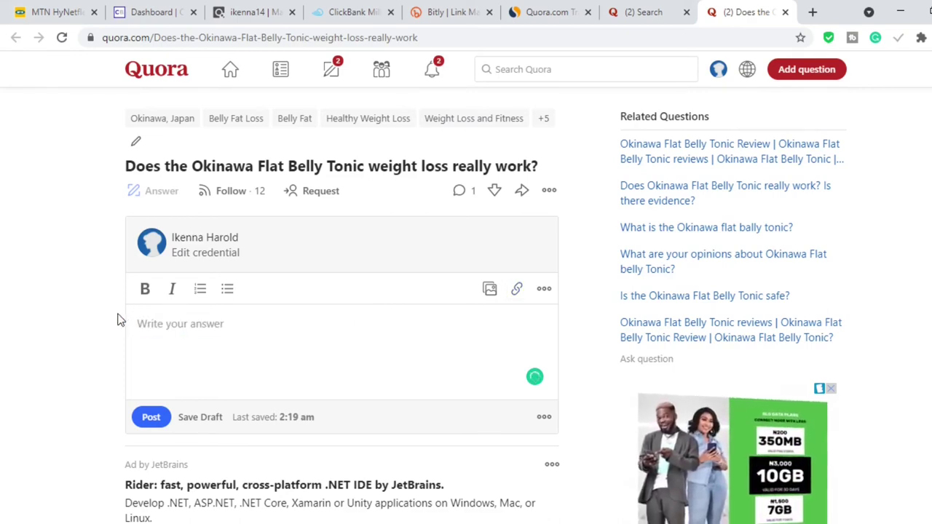
double_click(641, 323)
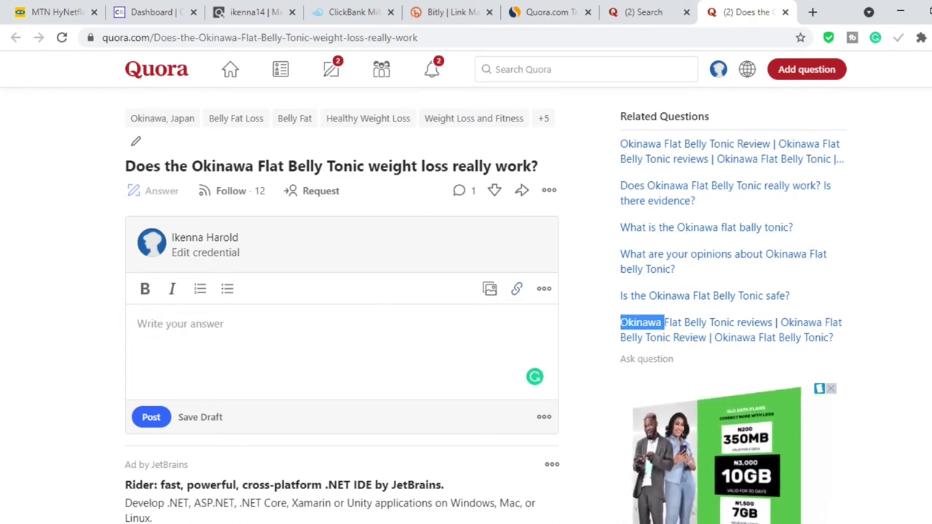
scroll(342, 291, "down", 15)
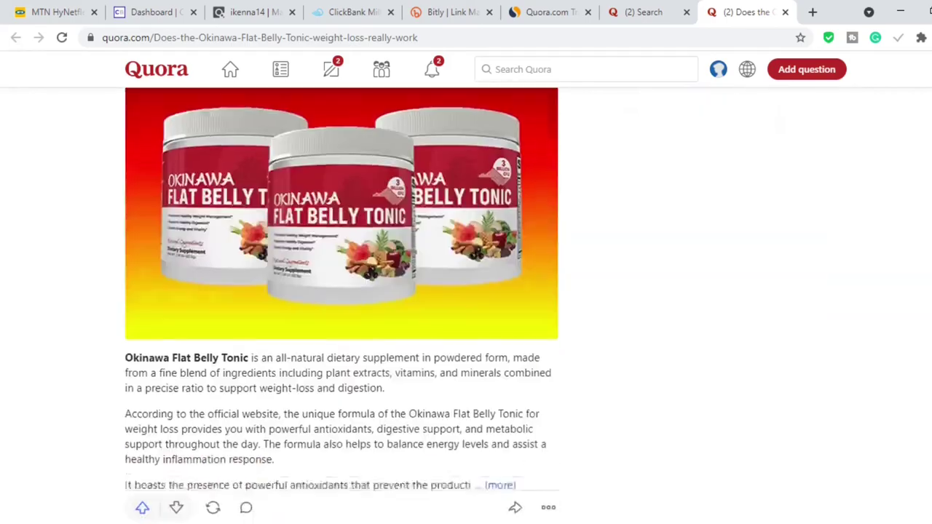
scroll(341, 292, "down", 15)
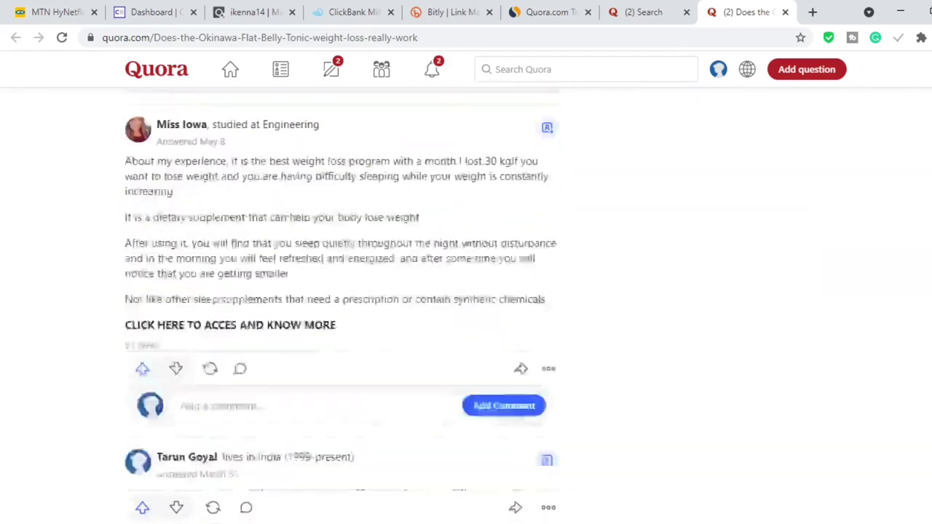
scroll(342, 291, "down", 15)
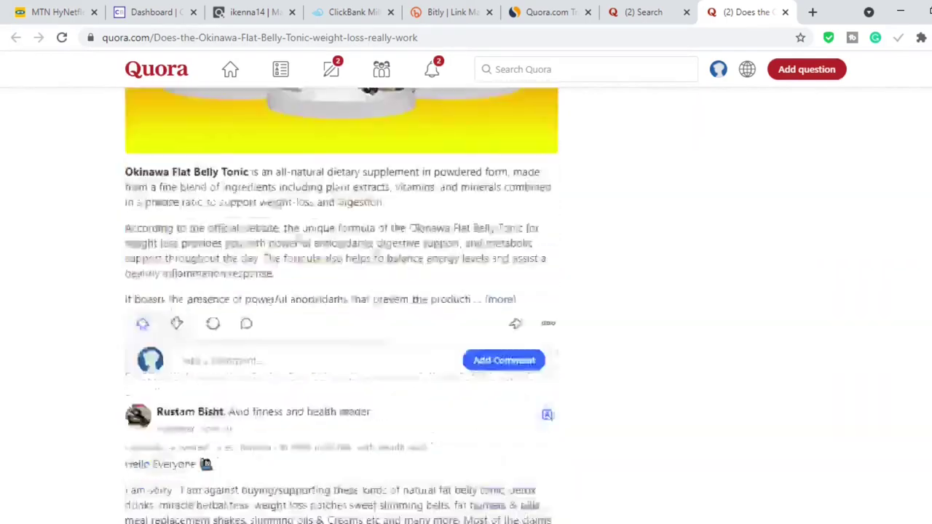
scroll(342, 291, "up", 10)
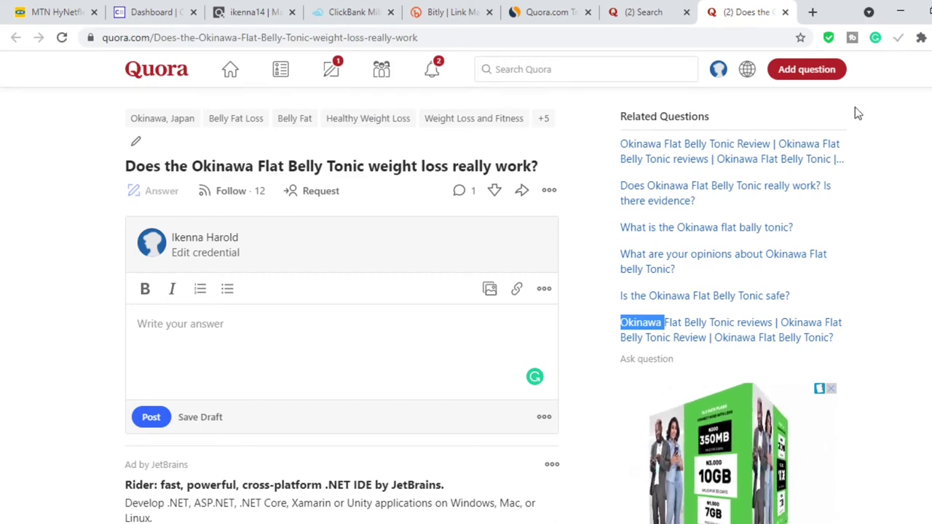
Step: Search Quora for 'how to lose weight'
left_click(594, 76)
type("how to lose ")
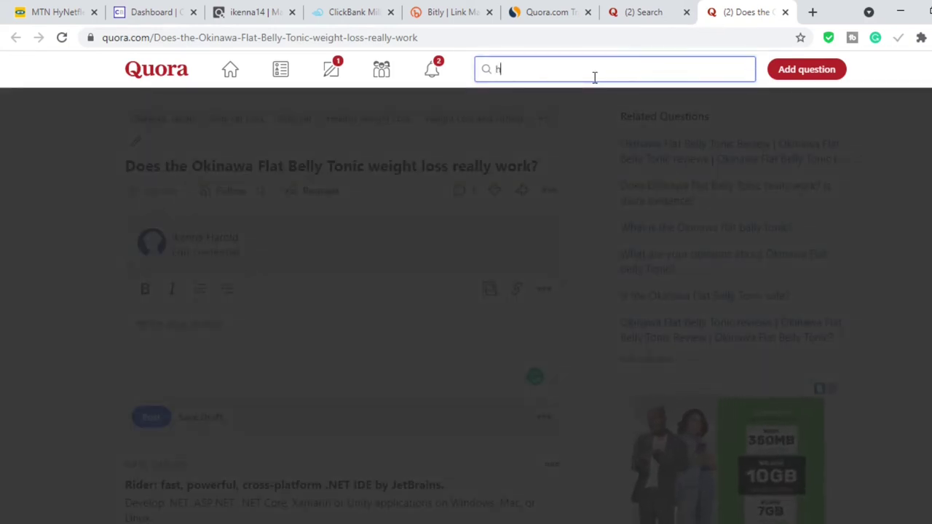
type("weight")
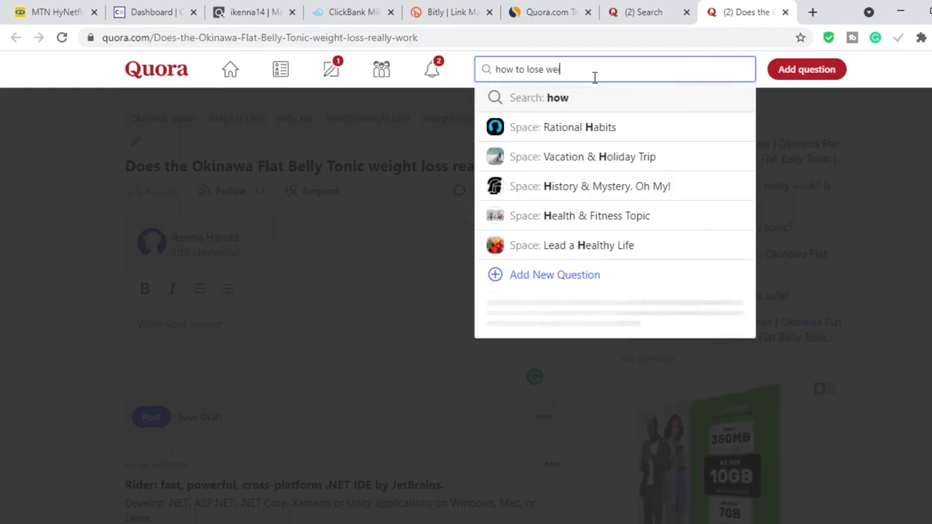
key("Return")
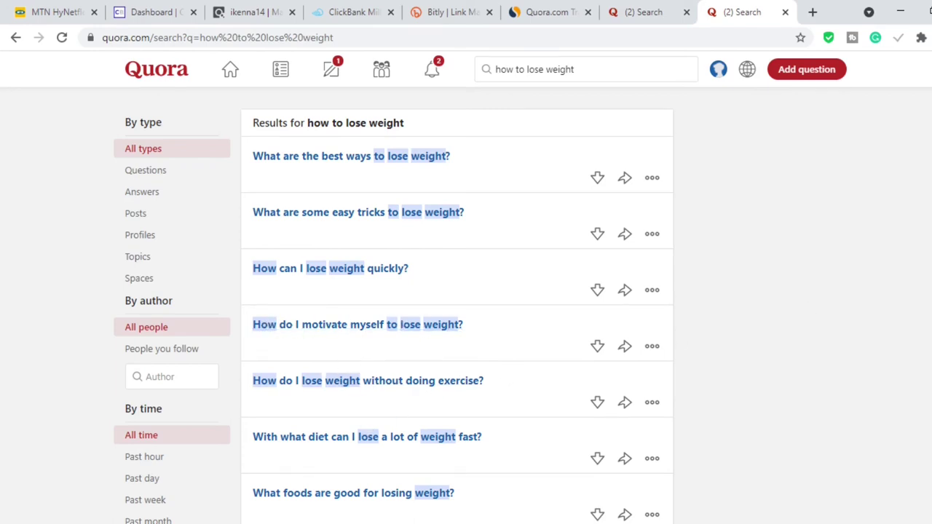
Step: Skim the results and open 'What are the best ways to lose weight?'
scroll(457, 306, "down", 10)
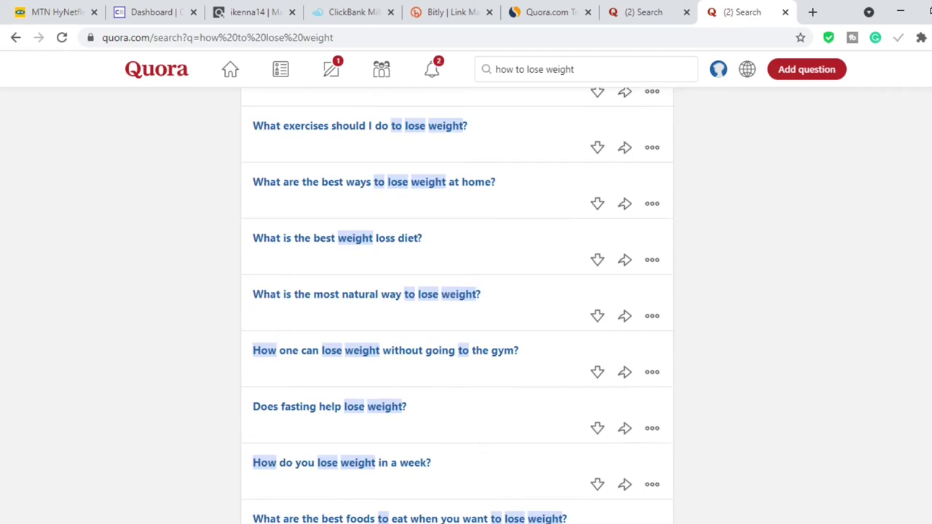
scroll(456, 306, "down", 3)
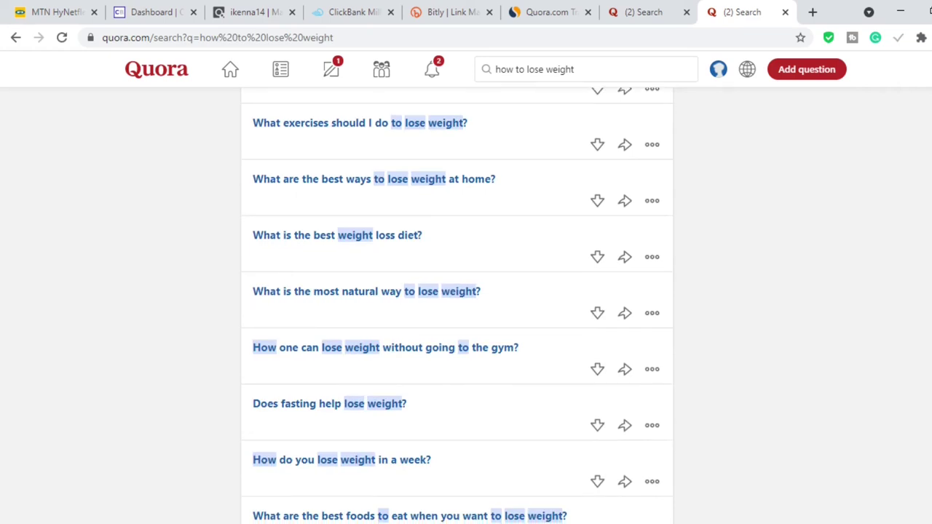
scroll(456, 306, "down", 3)
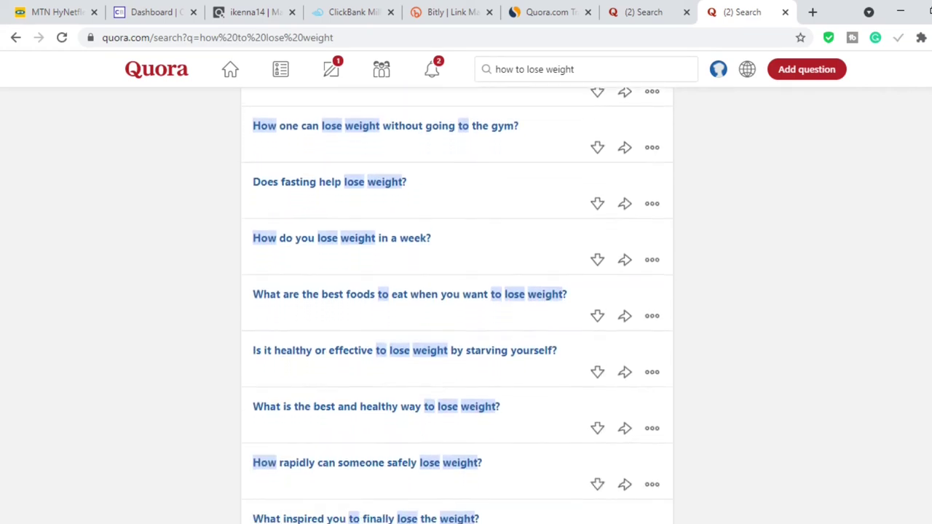
scroll(457, 306, "up", 4)
scroll(457, 306, "up", 5)
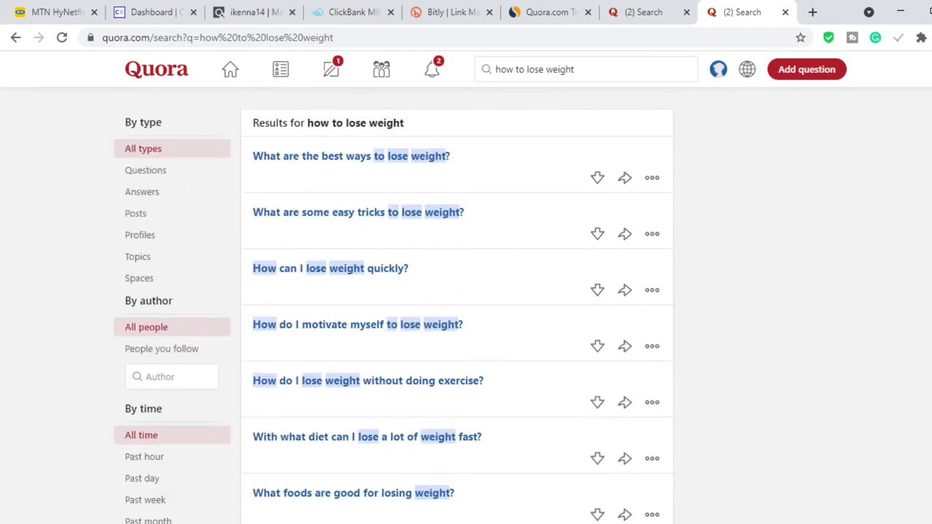
left_click(374, 162)
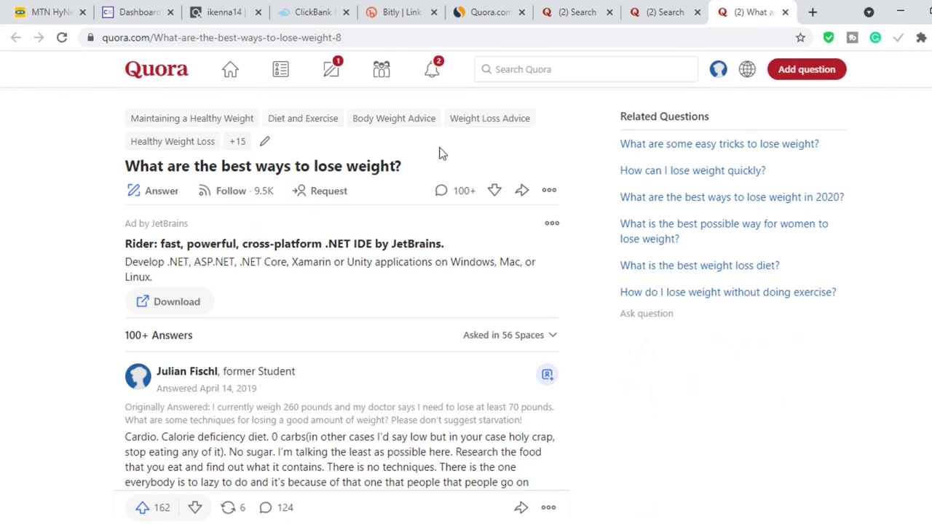
Step: Switch back to the 'how to lose weight' results tab and scroll down to more questions
left_click(677, 12)
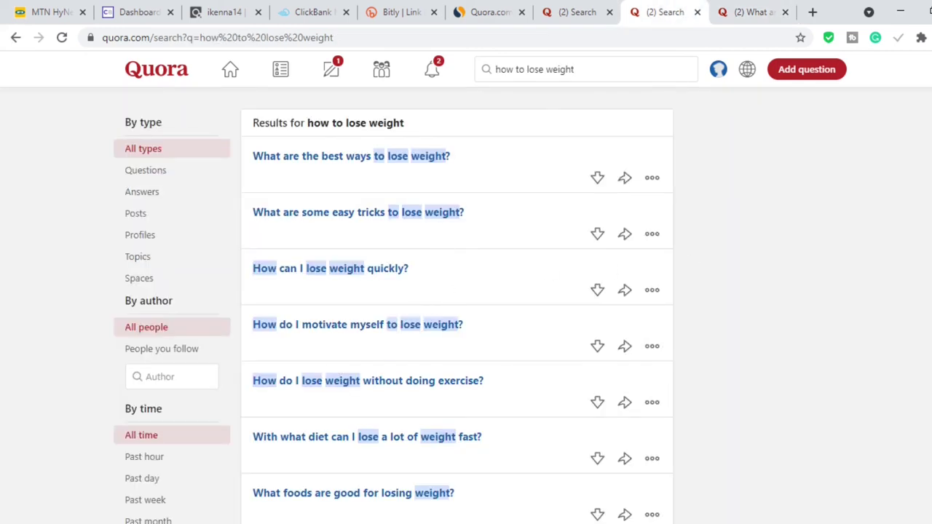
scroll(458, 306, "down", 8)
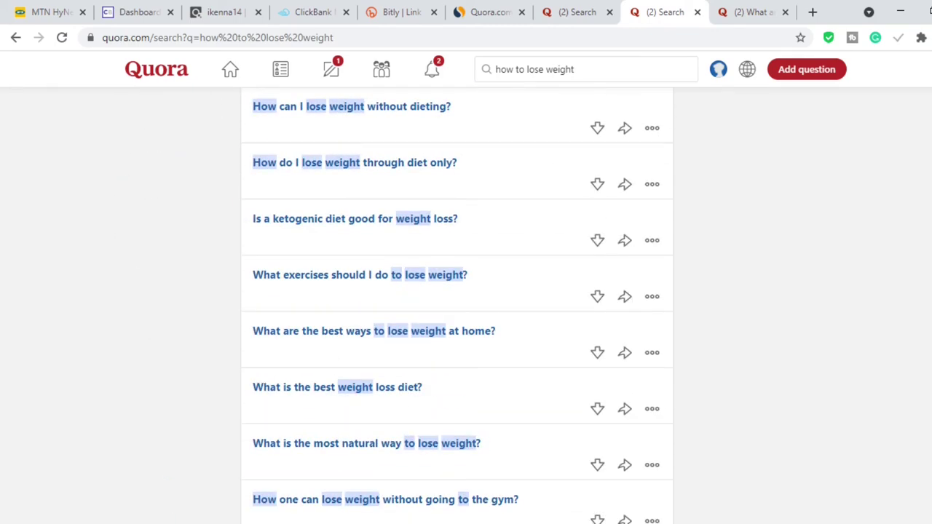
scroll(457, 306, "down", 8)
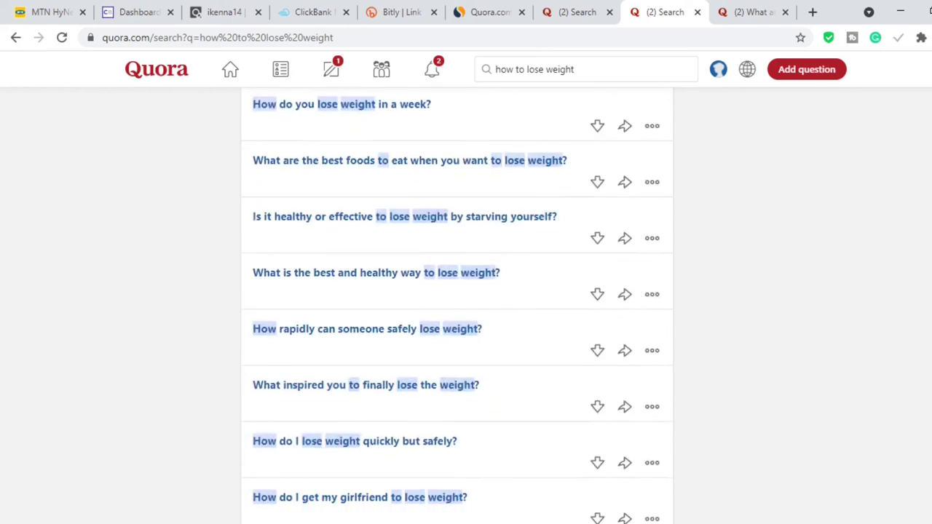
scroll(457, 306, "down", 6)
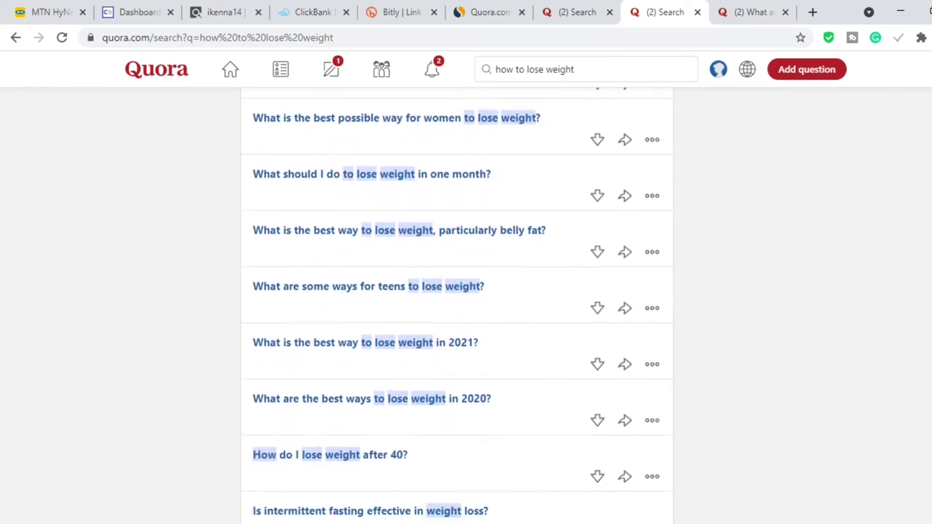